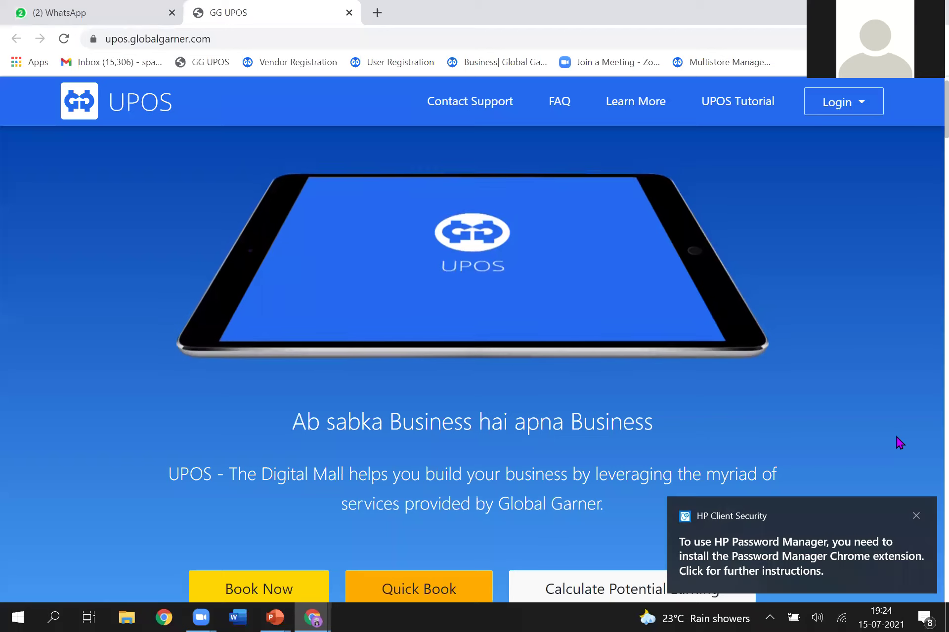
# Step: Jump to the plans listing Silver ₹54000, Gold ₹150000 and Professional ₹450000 lifetime subscriptions
pyautogui.scroll(-1, 899, 443)
pyautogui.scroll(-1, 899, 443)
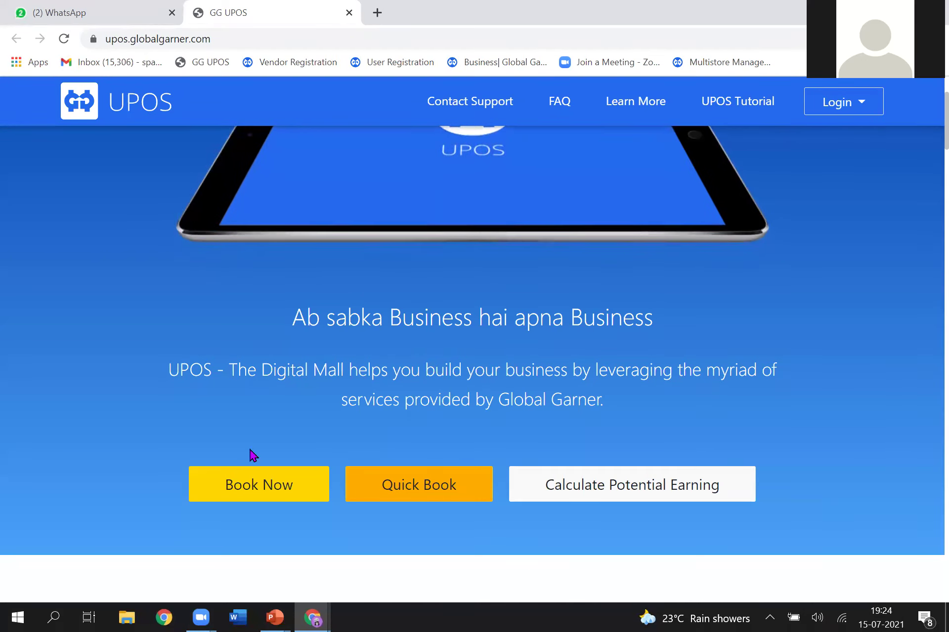
pyautogui.click(256, 497)
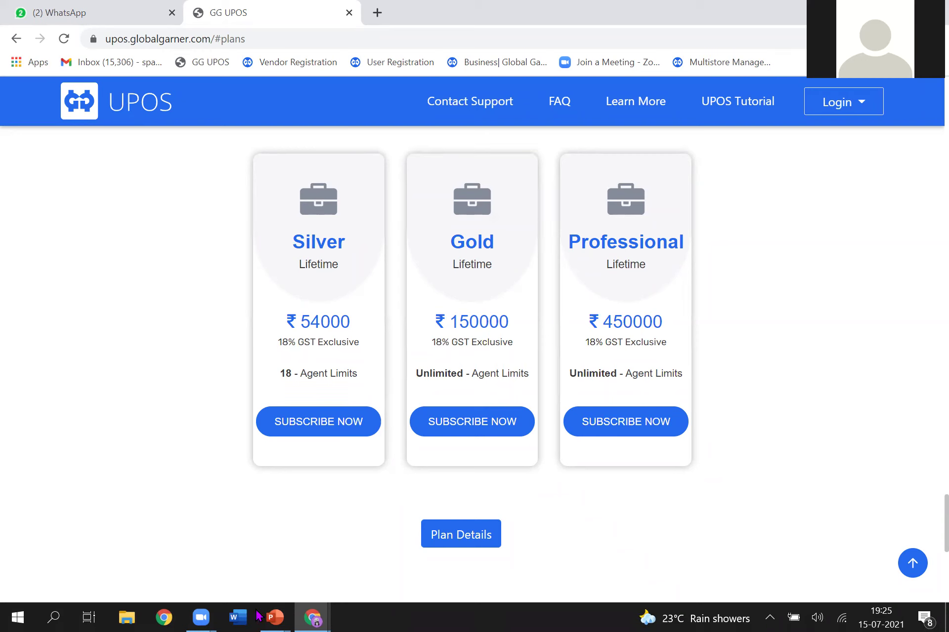
# Step: Start the Silver plan registration and set the referrer type to ACP Partner
pyautogui.click(325, 431)
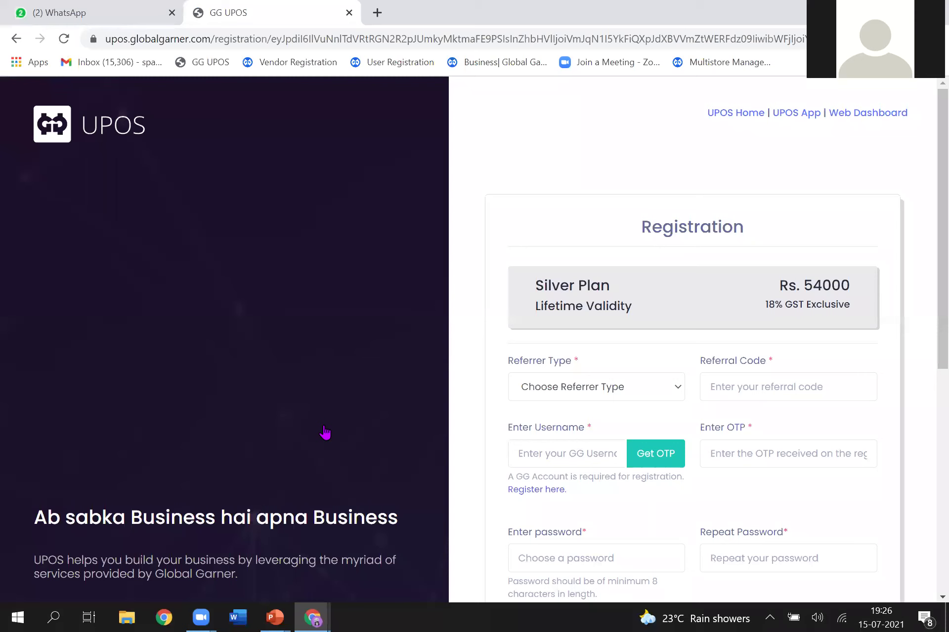
pyautogui.scroll(-3, 324, 433)
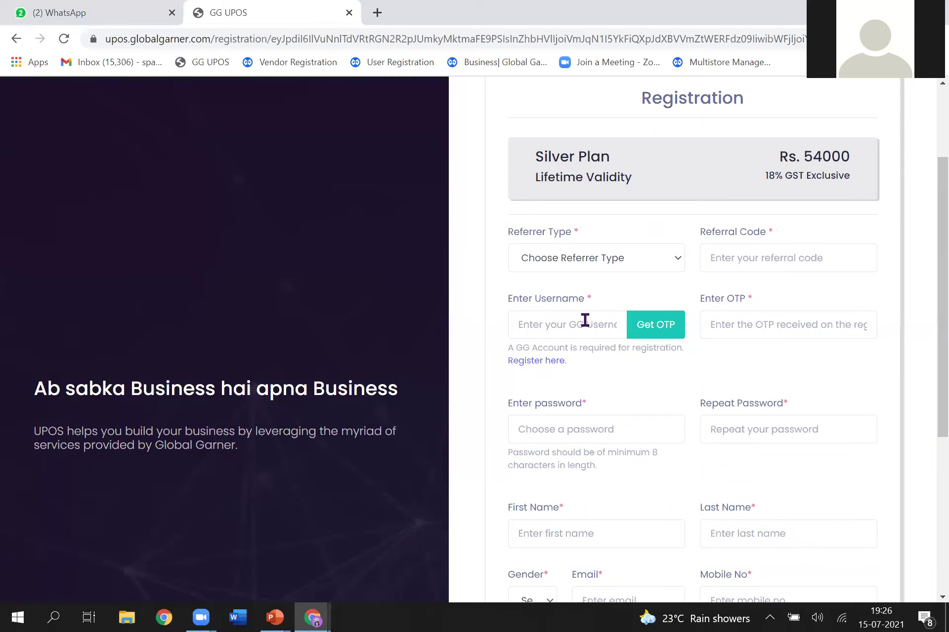
pyautogui.click(629, 270)
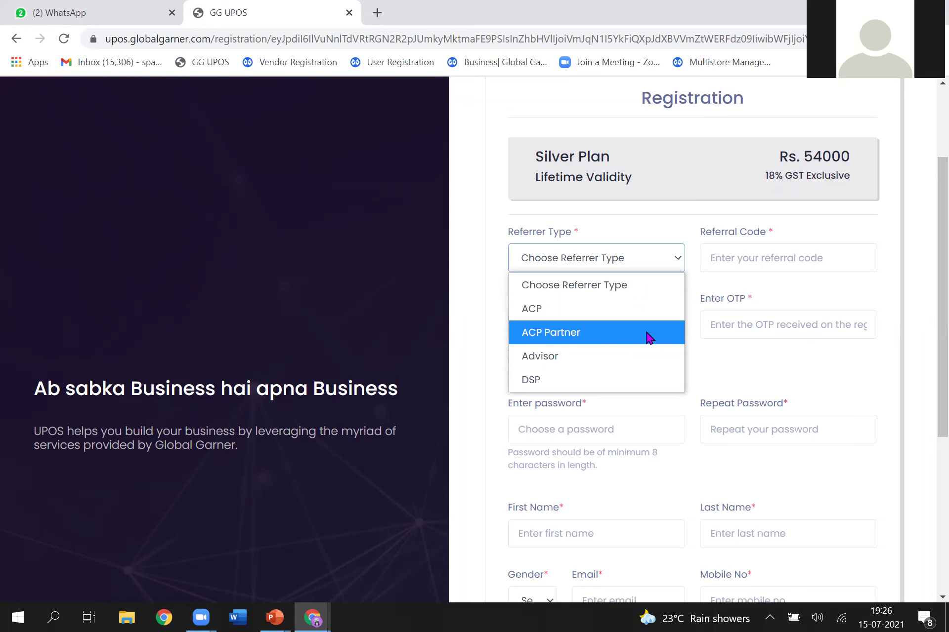
pyautogui.click(647, 335)
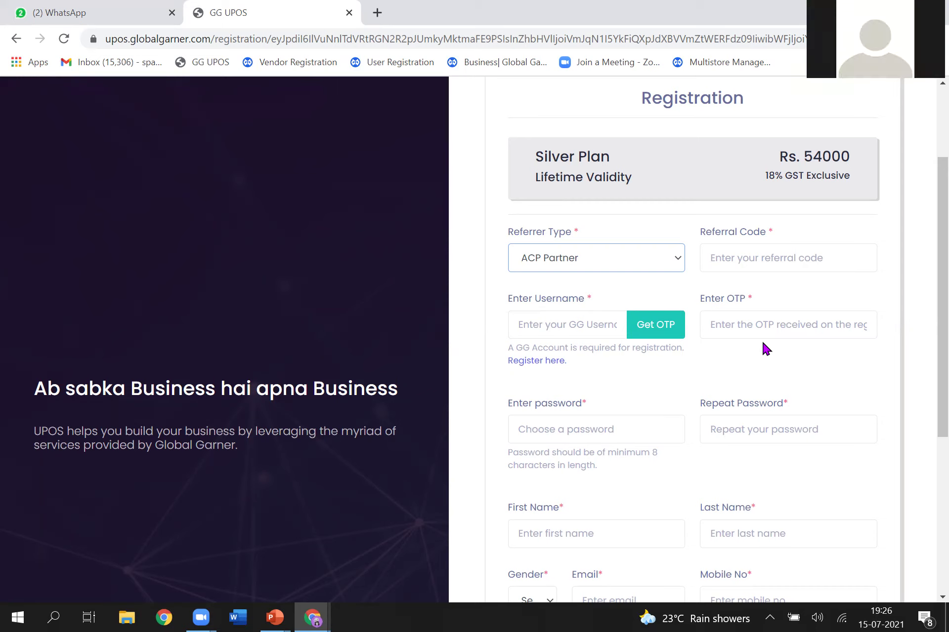
# Step: Enter the referral code and reconfirm ACP Partner as the referrer type
pyautogui.scroll(-4, 764, 346)
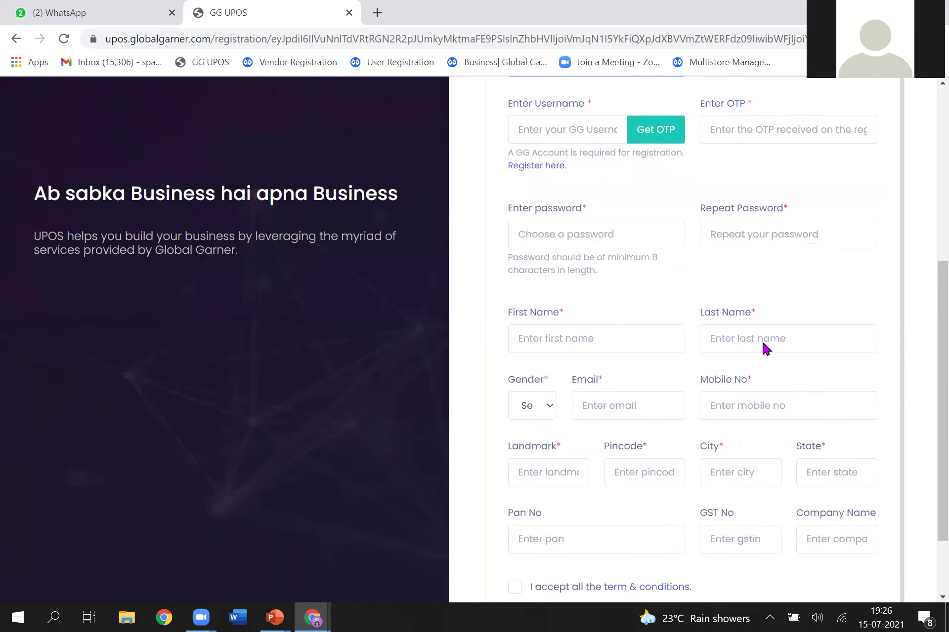
pyautogui.scroll(-2, 764, 345)
pyautogui.scroll(2, 764, 345)
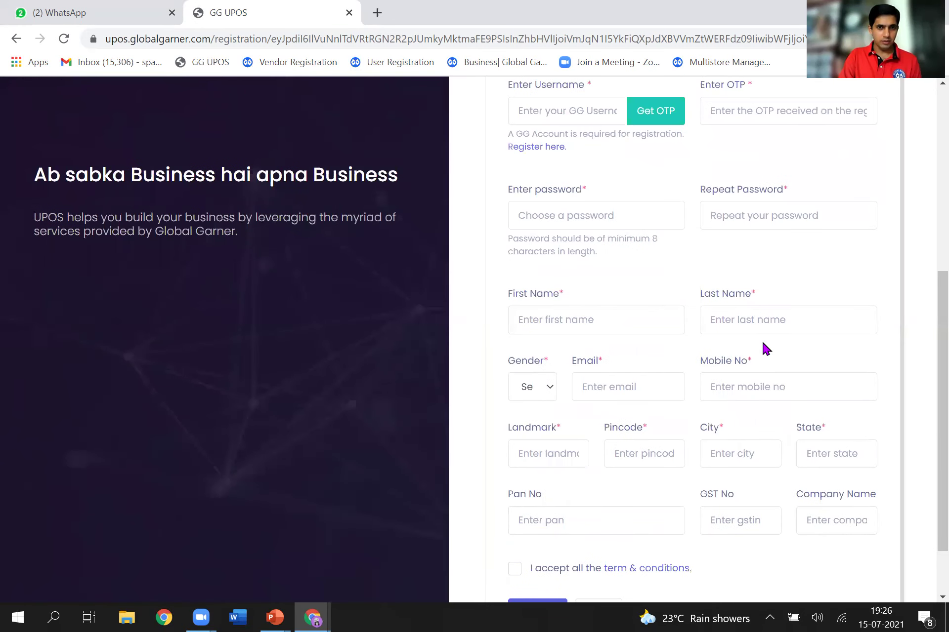
pyautogui.scroll(3, 837, 150)
pyautogui.click(769, 242)
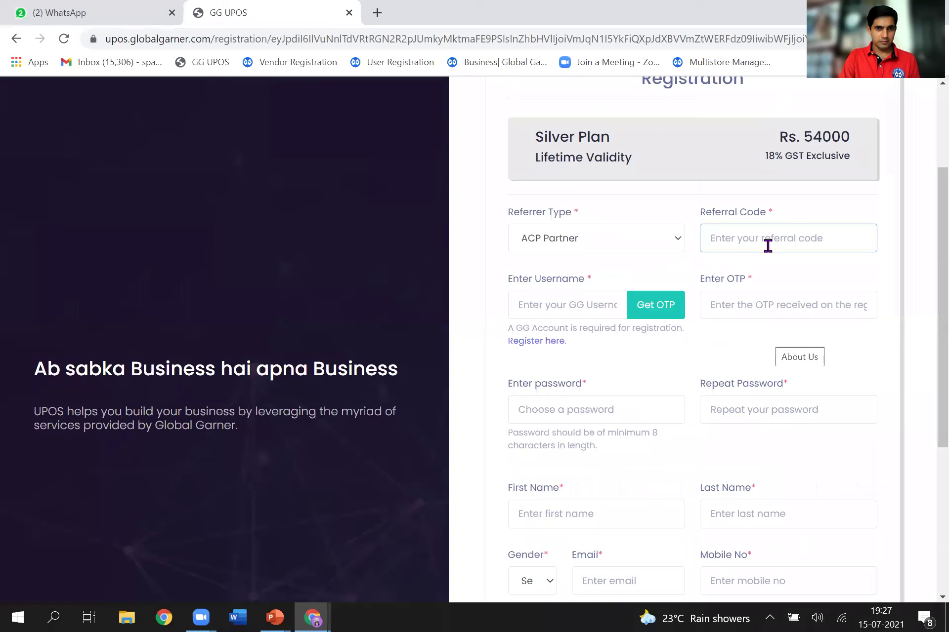
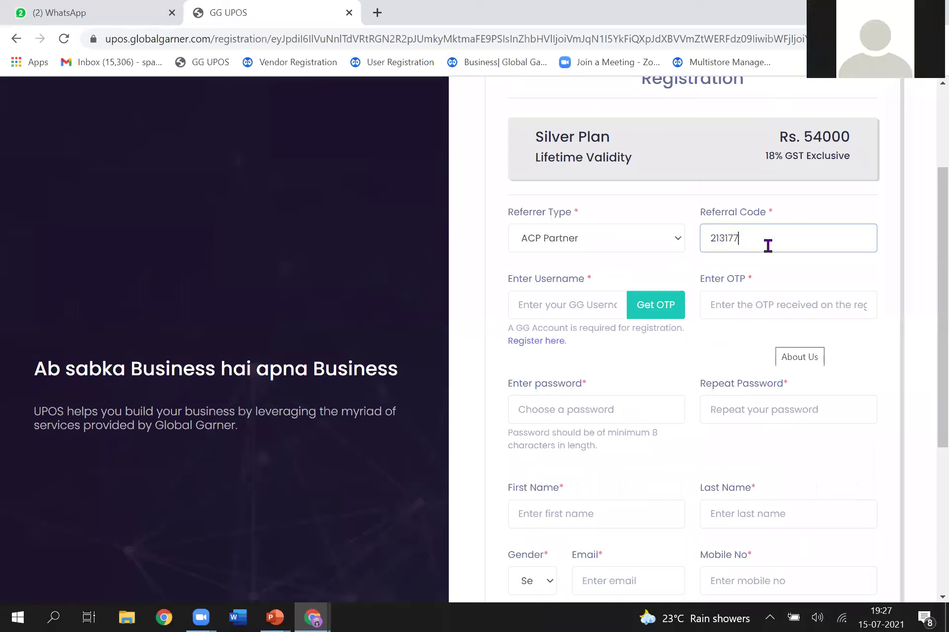
pyautogui.click(641, 238)
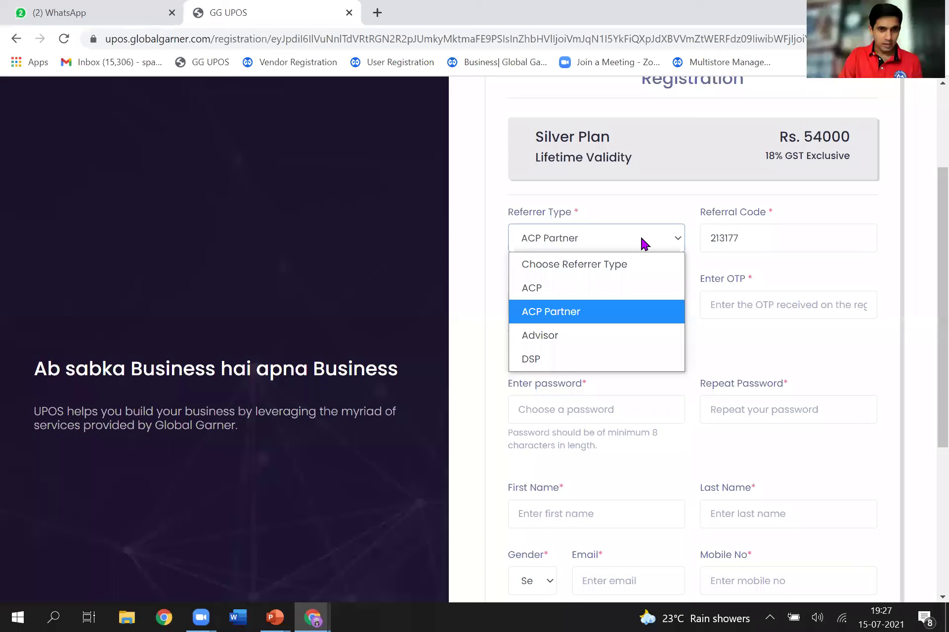
pyautogui.click(651, 197)
pyautogui.click(555, 313)
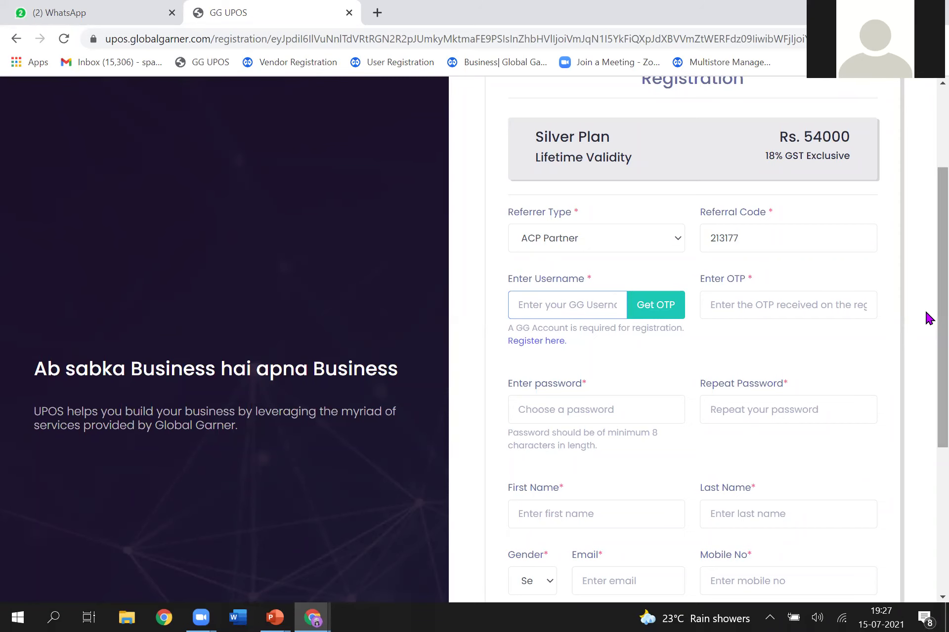
# Step: Pass through the OTP and password fields and tick 'I accept all the term & conditions'
pyautogui.scroll(-2, 928, 378)
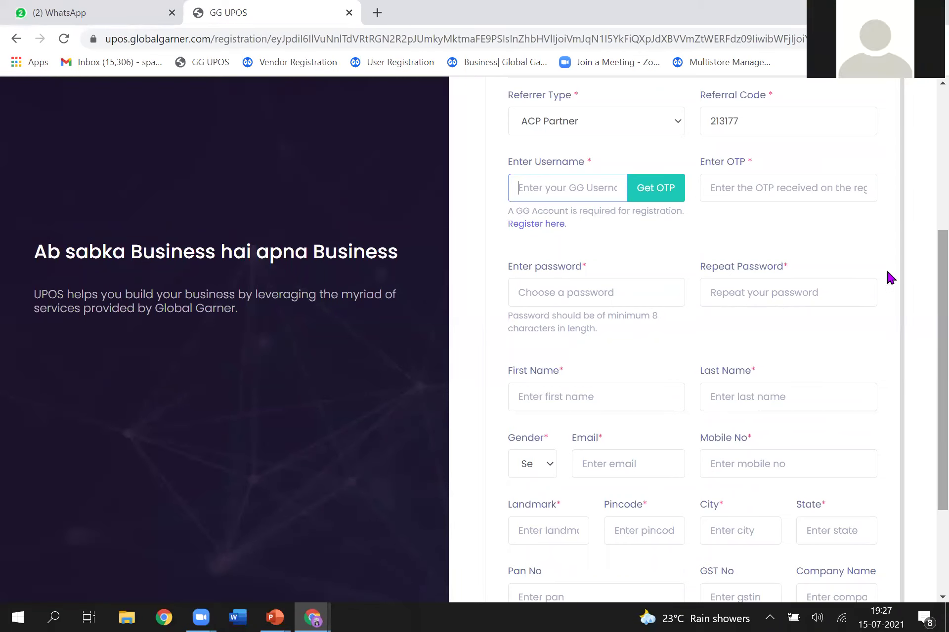
pyautogui.click(766, 186)
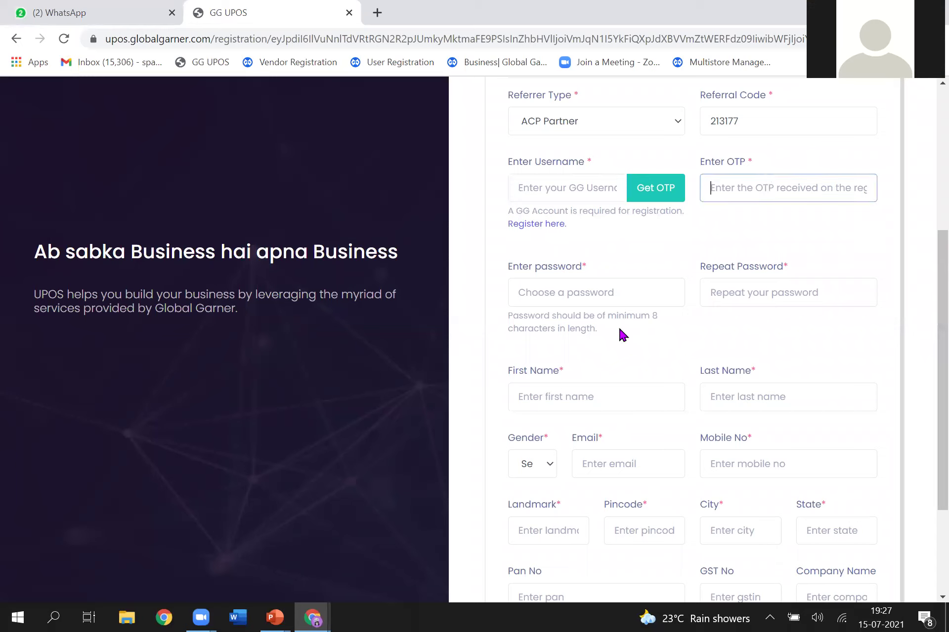
pyautogui.click(596, 290)
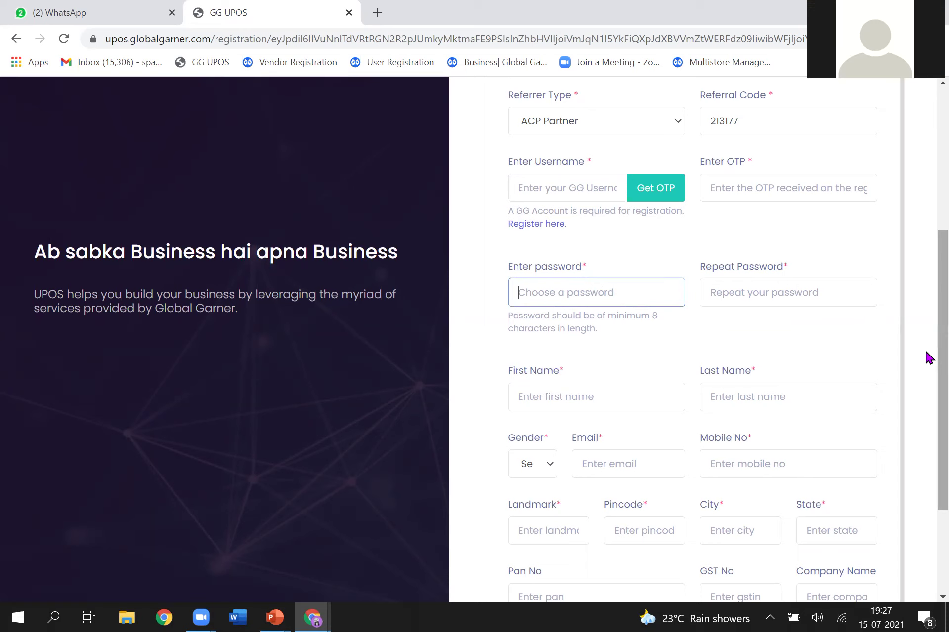
pyautogui.scroll(-3, 928, 385)
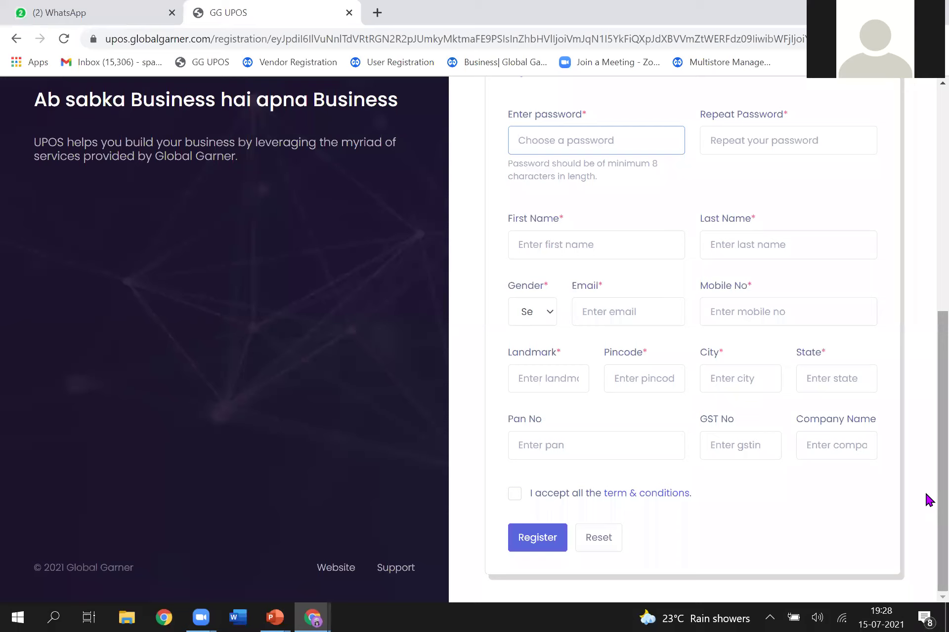
pyautogui.click(515, 494)
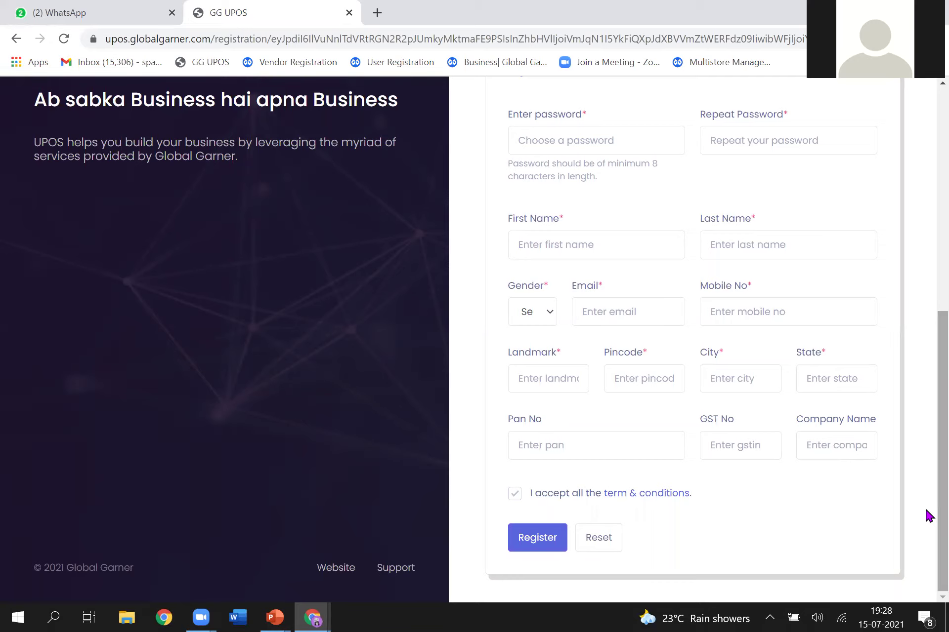
pyautogui.scroll(5, 926, 382)
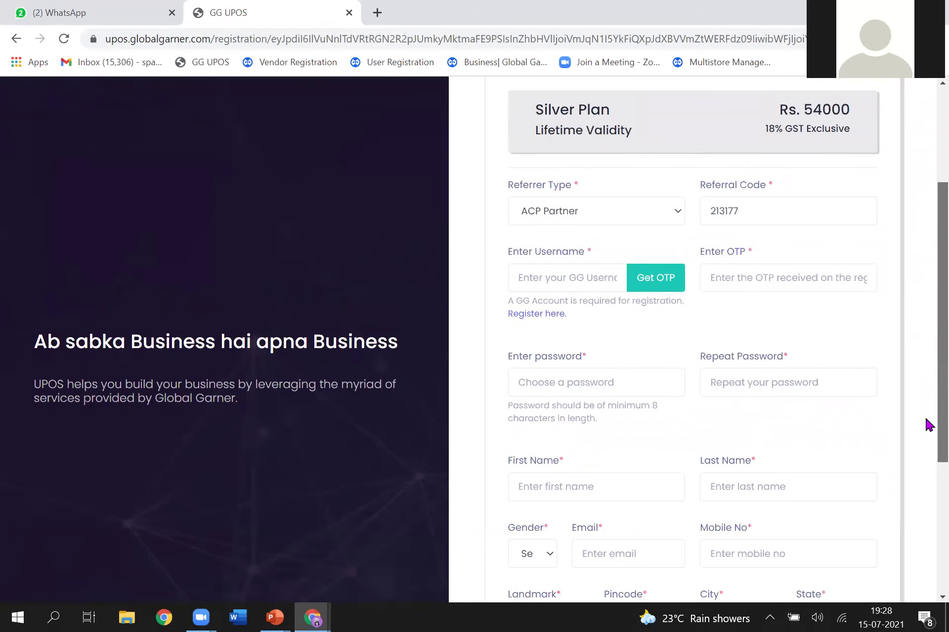
pyautogui.scroll(-4, 926, 514)
pyautogui.scroll(-1, 928, 529)
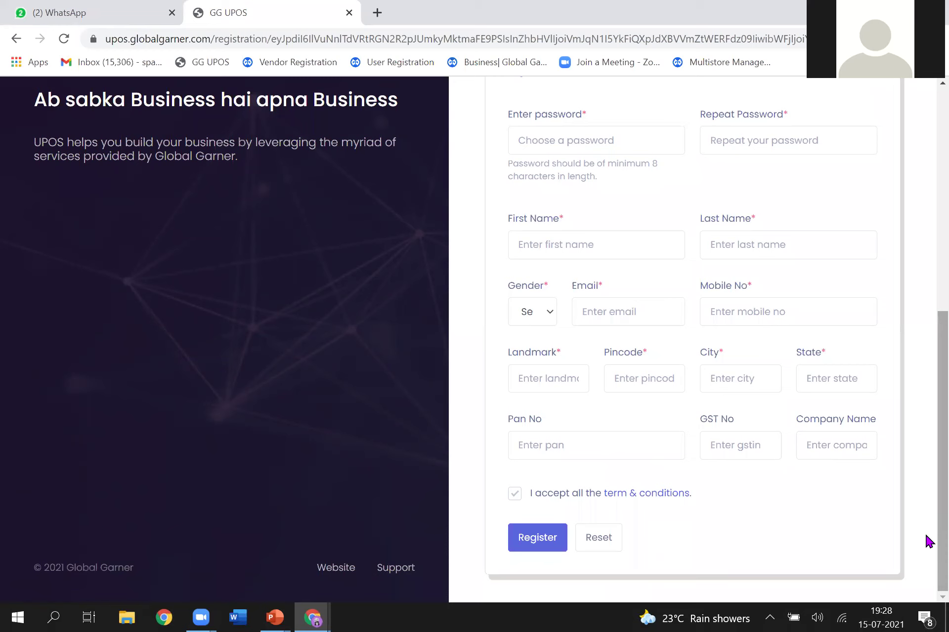
pyautogui.scroll(3, 927, 474)
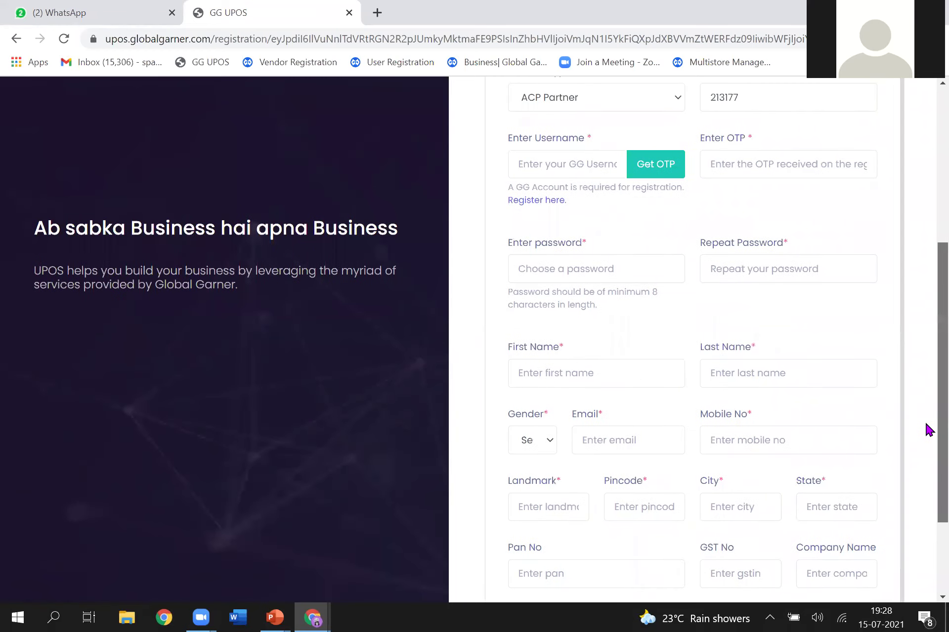
pyautogui.scroll(2, 927, 429)
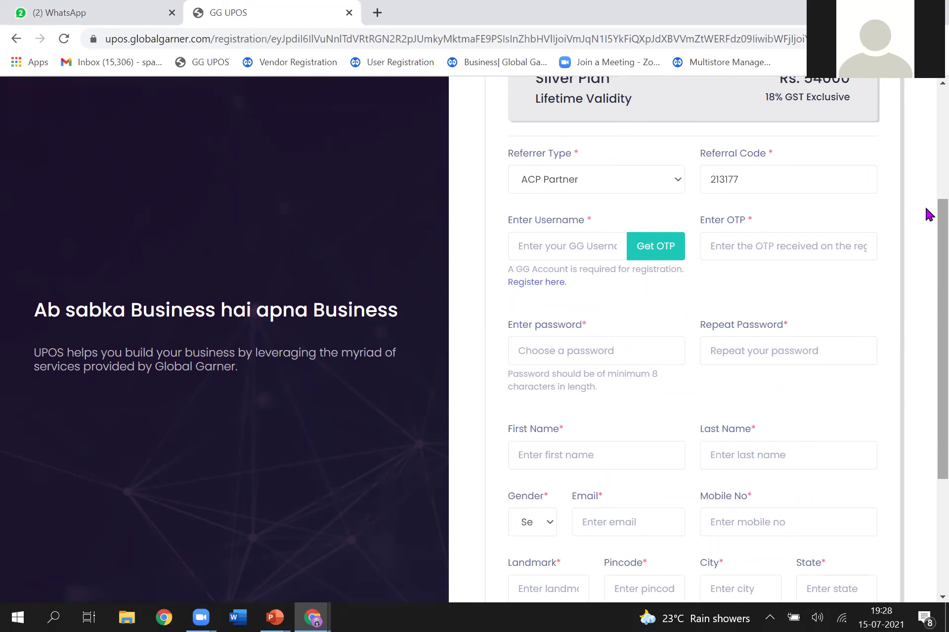
pyautogui.scroll(4, 928, 214)
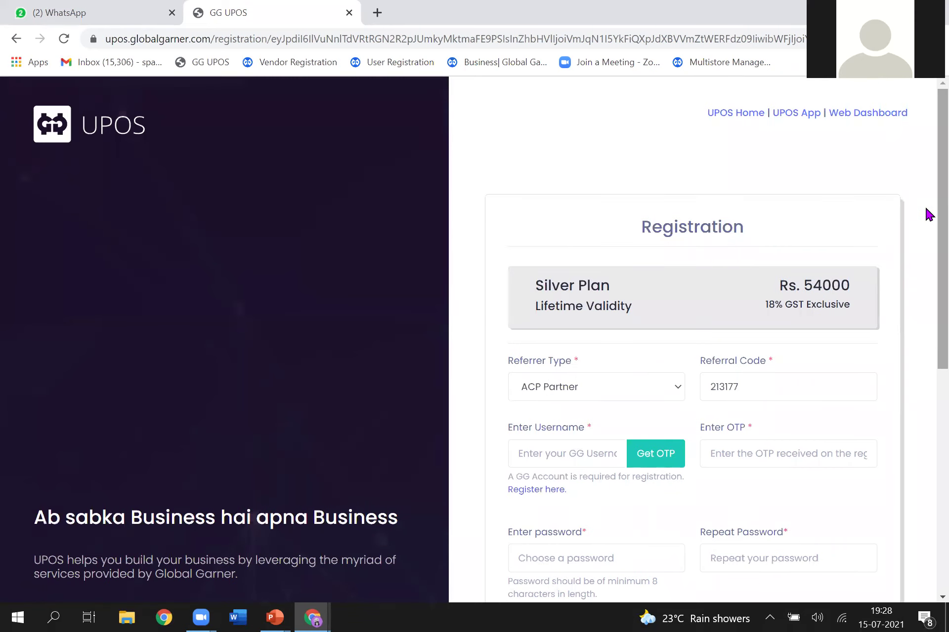
# Step: Go back to the UPOS home page and bring up the web dashboard login
pyautogui.click(738, 118)
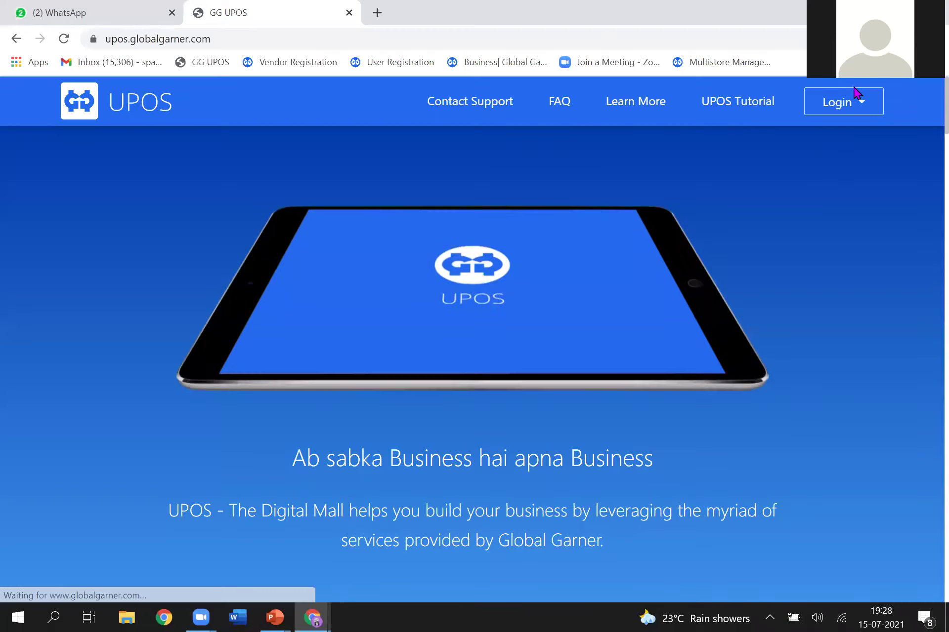
pyautogui.click(845, 111)
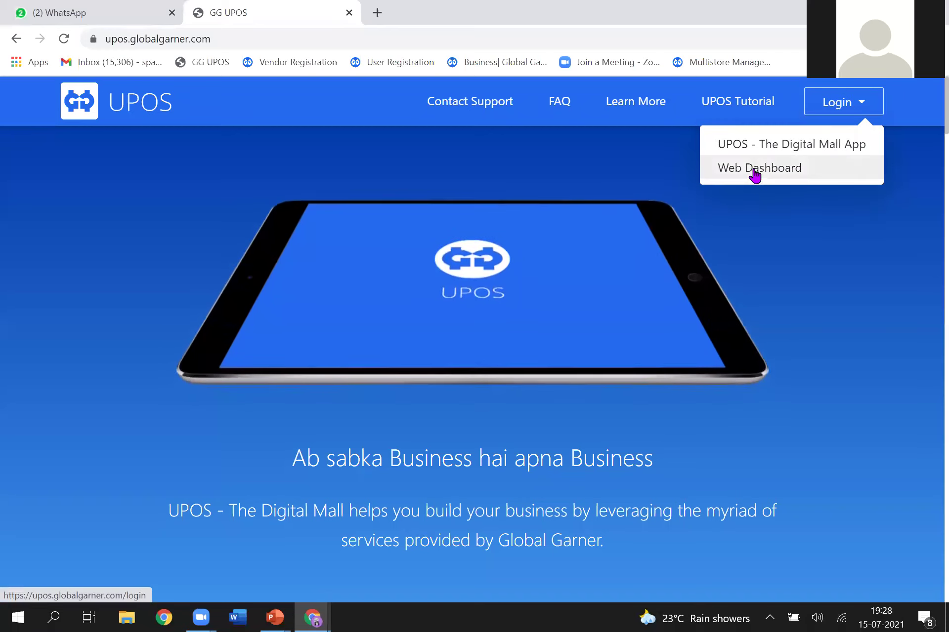
pyautogui.click(757, 172)
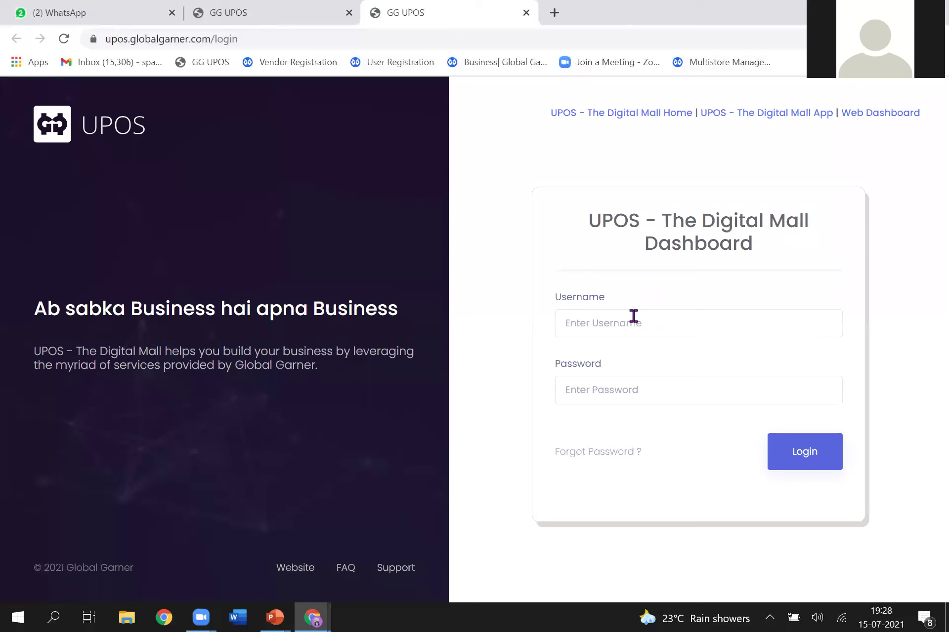
pyautogui.click(633, 318)
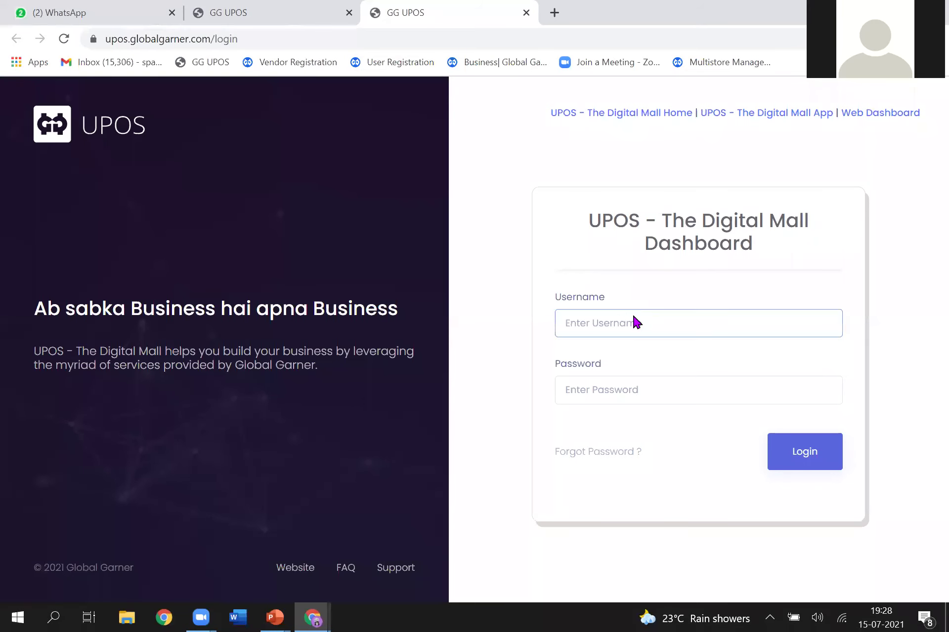
# Step: Enter the dashboard username, checking the PowerPoint example, then the password, and log in
pyautogui.hotkey('alt', 'Tab')
pyautogui.hotkey('alt', 'Tab')
pyautogui.hotkey('alt', 'Tab')
pyautogui.hotkey('alt', 'Tab')
pyautogui.hotkey('alt', 'Tab')
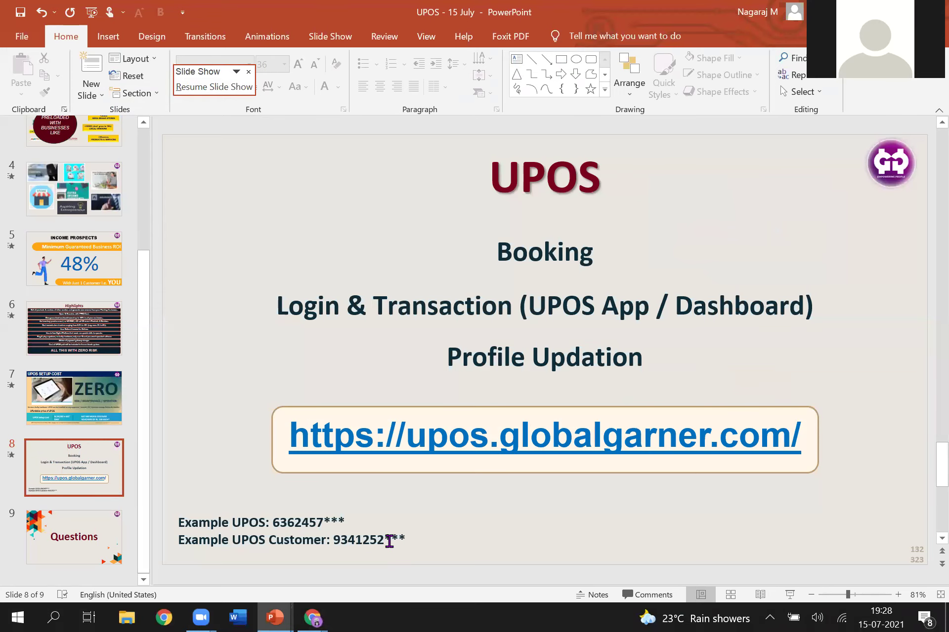
pyautogui.hotkey('alt', 'Tab')
pyautogui.write('6372')
pyautogui.click(591, 424)
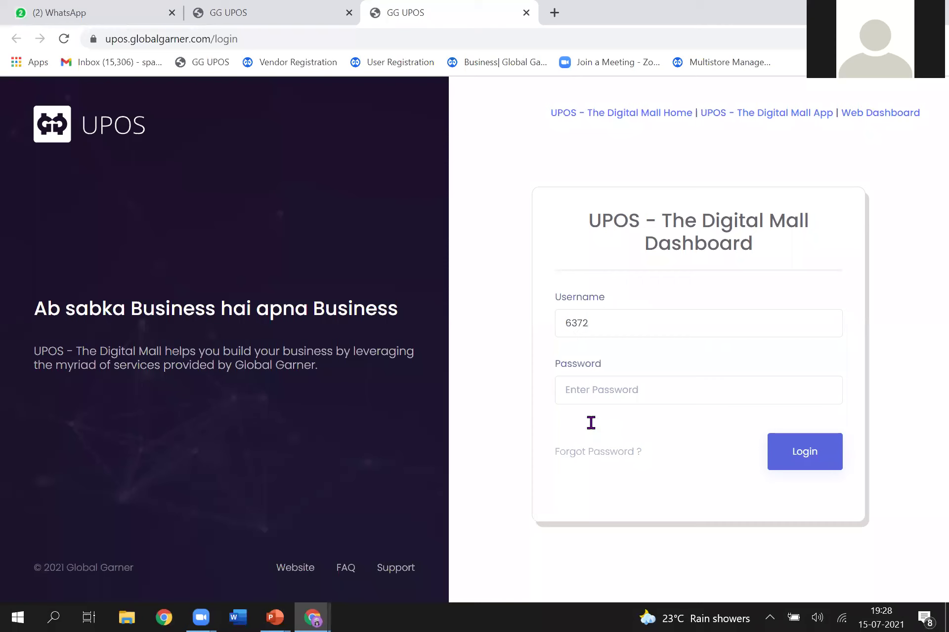
pyautogui.press('BackSpace')
pyautogui.press('BackSpace')
pyautogui.write('62')
pyautogui.hotkey('alt', 'Tab')
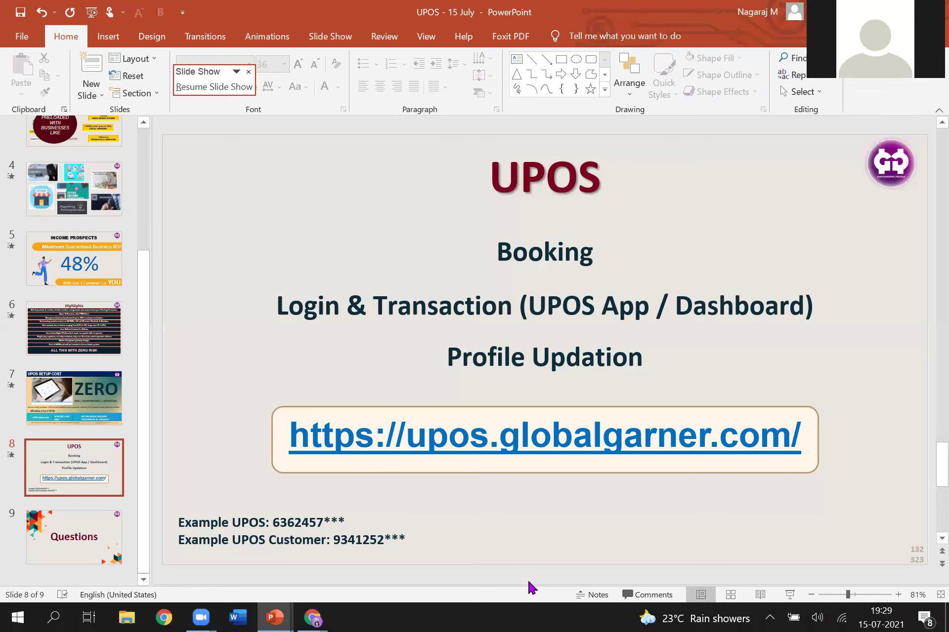
pyautogui.hotkey('alt', 'Tab')
pyautogui.write('132')
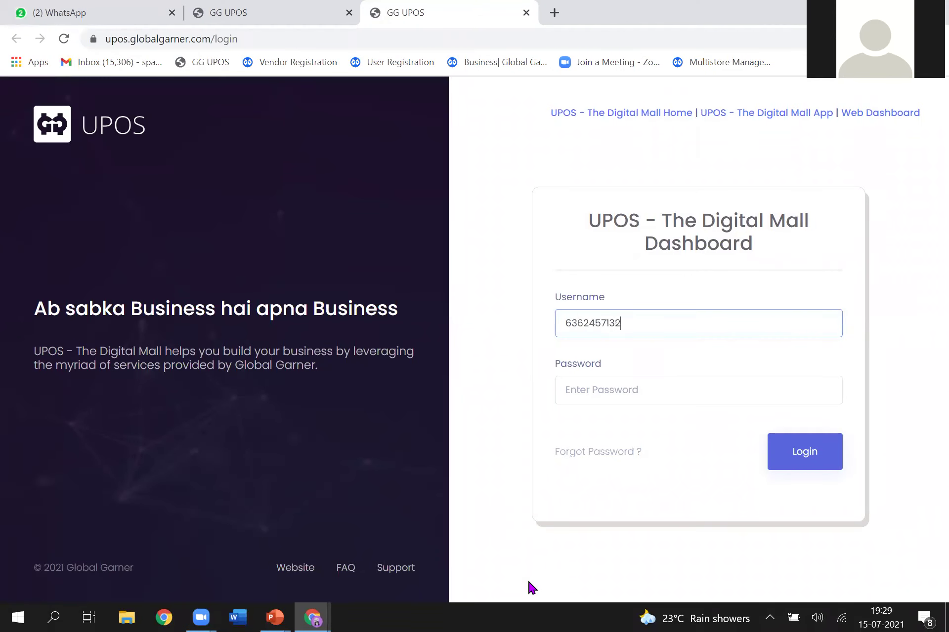
pyautogui.press('Tab')
pyautogui.write('*******')
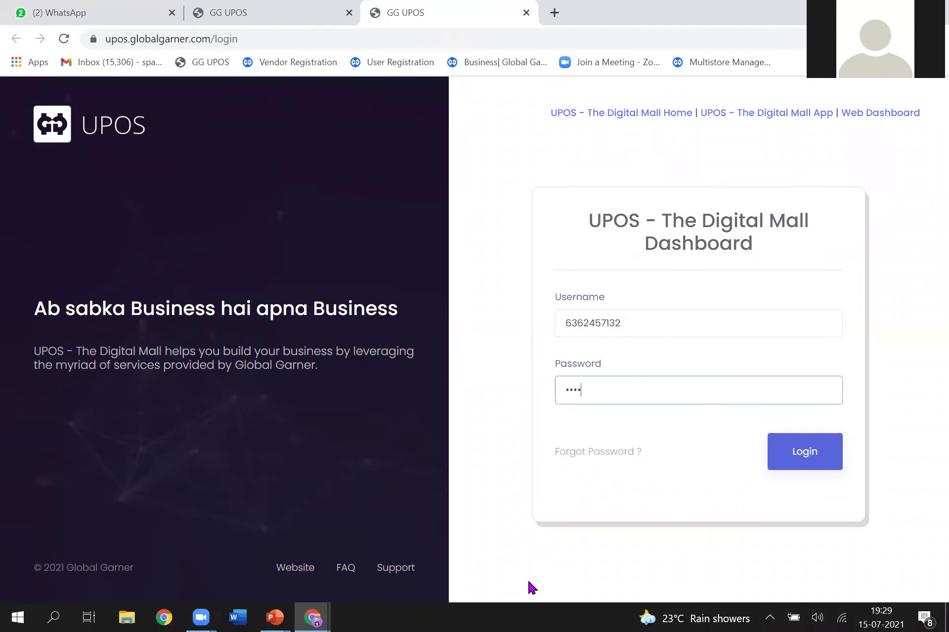
pyautogui.write('*****')
pyautogui.click(790, 466)
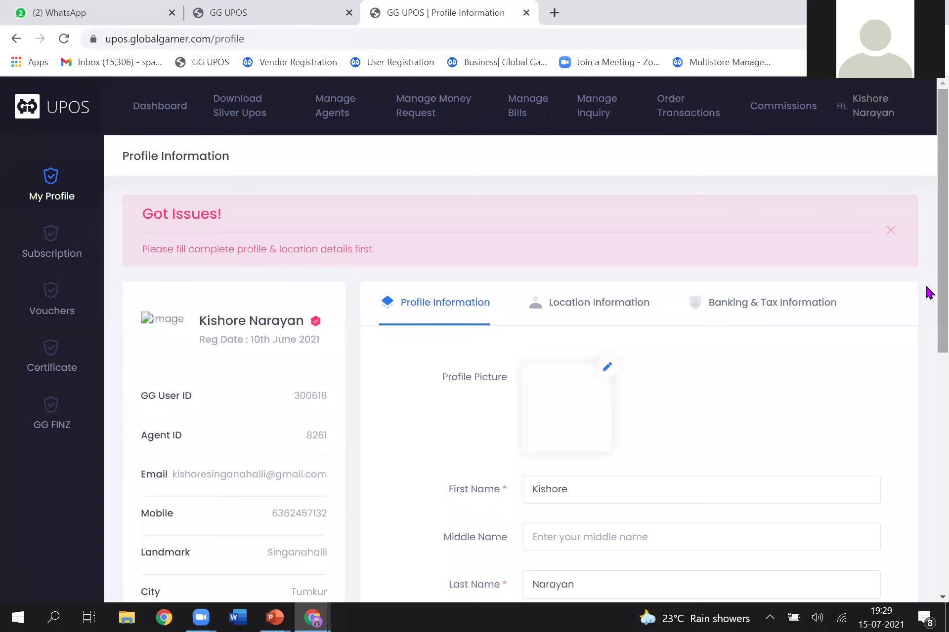
# Step: Scroll through the Profile Information form to review its details
pyautogui.scroll(-3, 927, 297)
pyautogui.scroll(3, 928, 252)
pyautogui.scroll(-3, 928, 276)
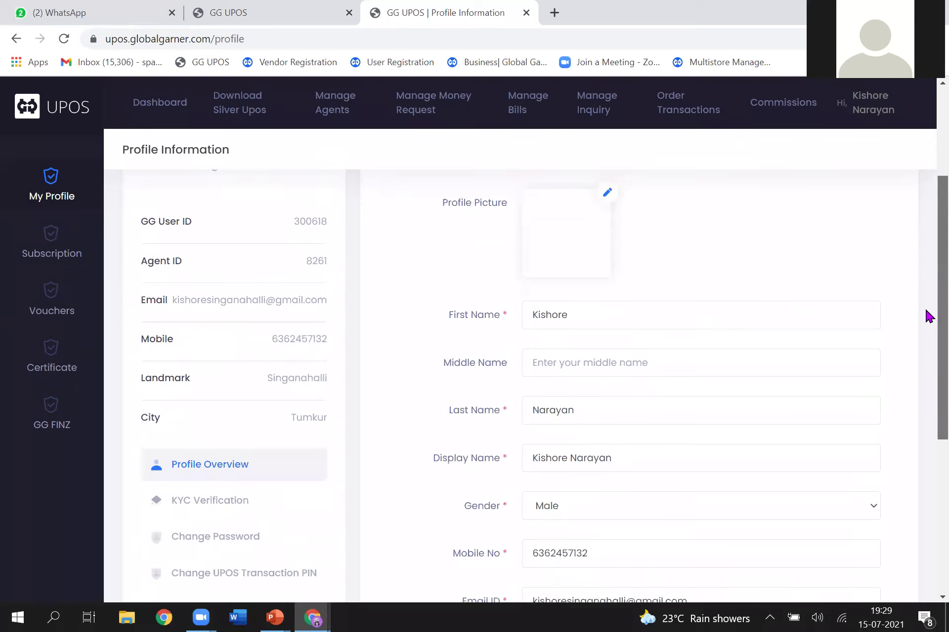
pyautogui.scroll(-3, 928, 316)
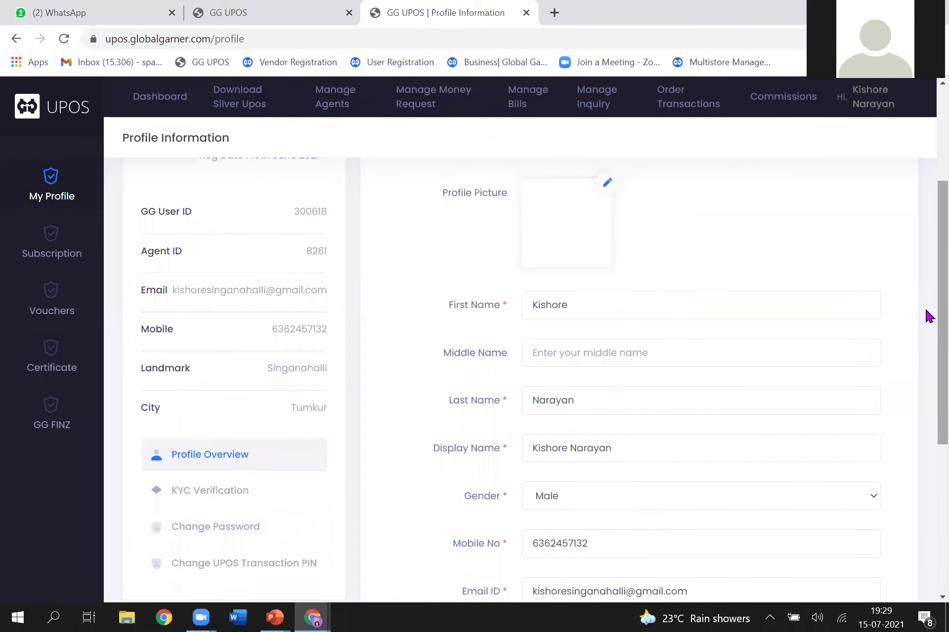
pyautogui.scroll(-2, 928, 316)
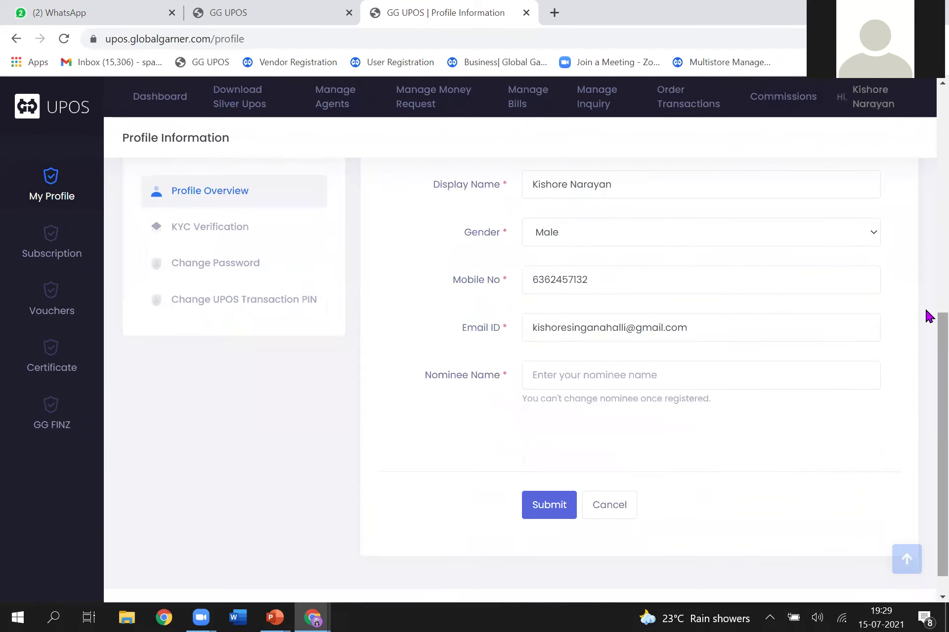
pyautogui.scroll(6, 927, 316)
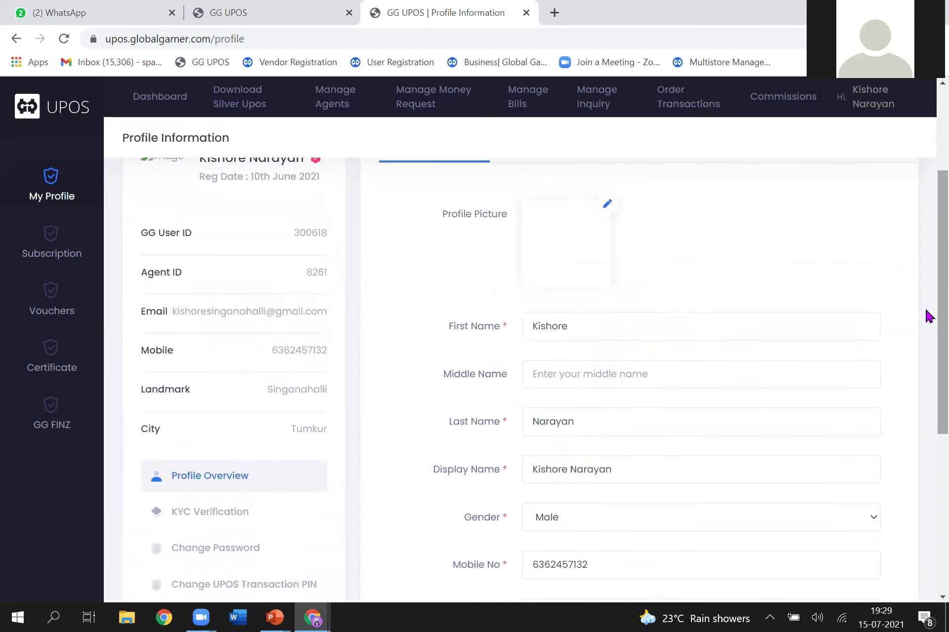
pyautogui.scroll(3, 928, 316)
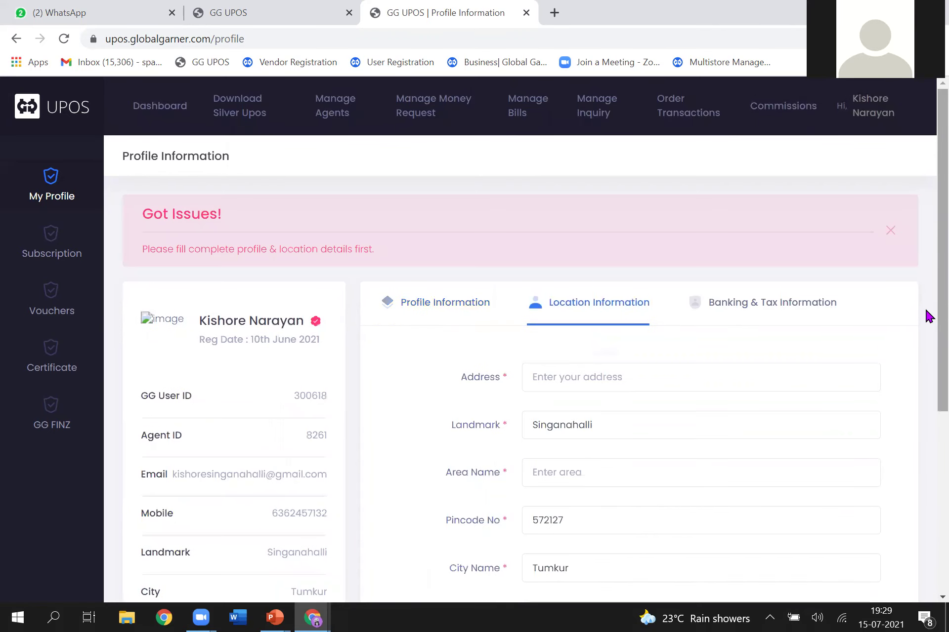
pyautogui.scroll(-1, 927, 316)
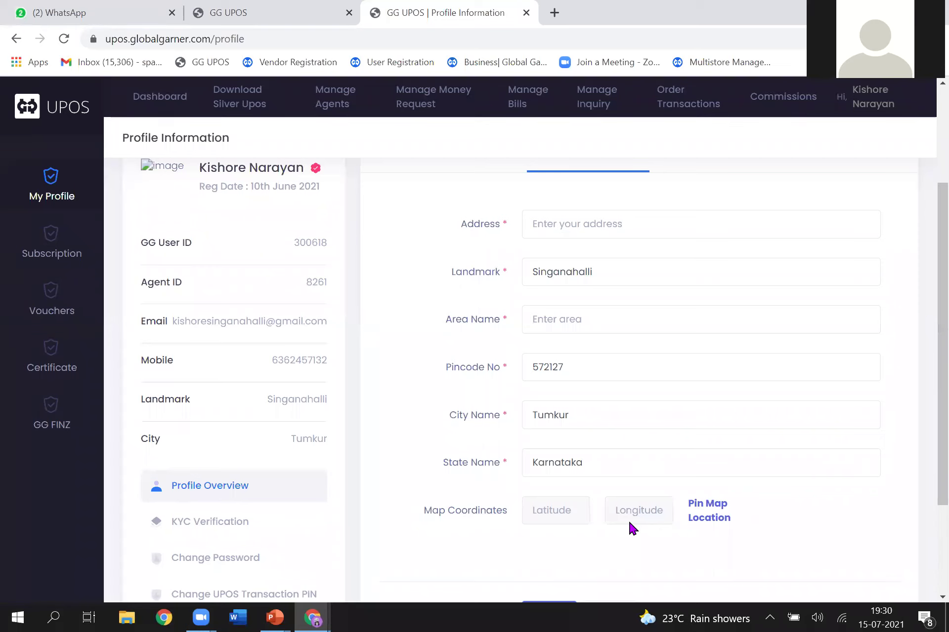
pyautogui.moveTo(705, 537); pyautogui.dragTo(754, 547)
pyautogui.click(731, 544)
pyautogui.scroll(3, 927, 444)
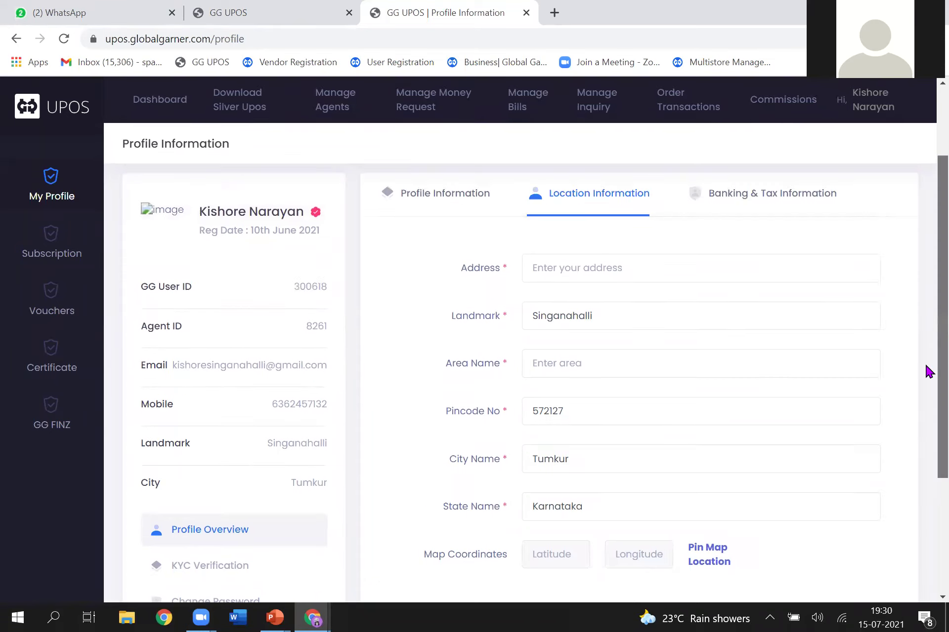
pyautogui.scroll(-2, 927, 417)
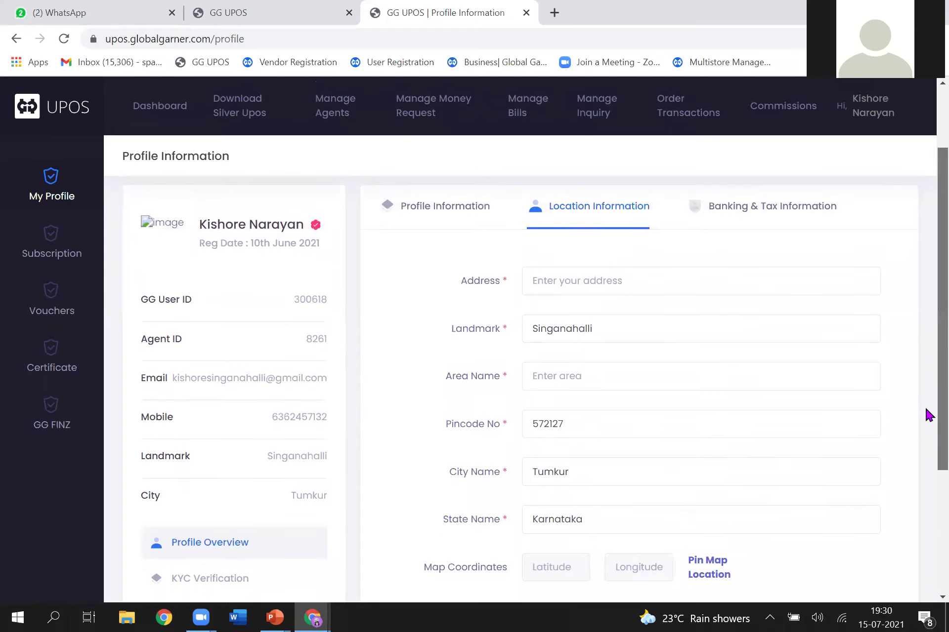
pyautogui.scroll(-1, 927, 419)
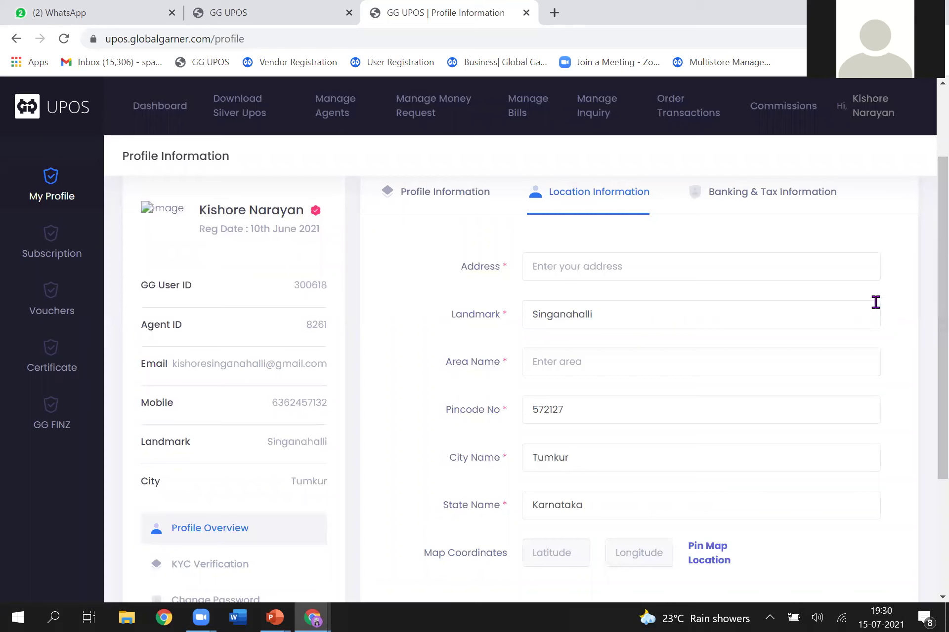
# Step: Show the Banking & Tax Information tab with account, IFSC, PAN and GSTIN fields
pyautogui.click(770, 201)
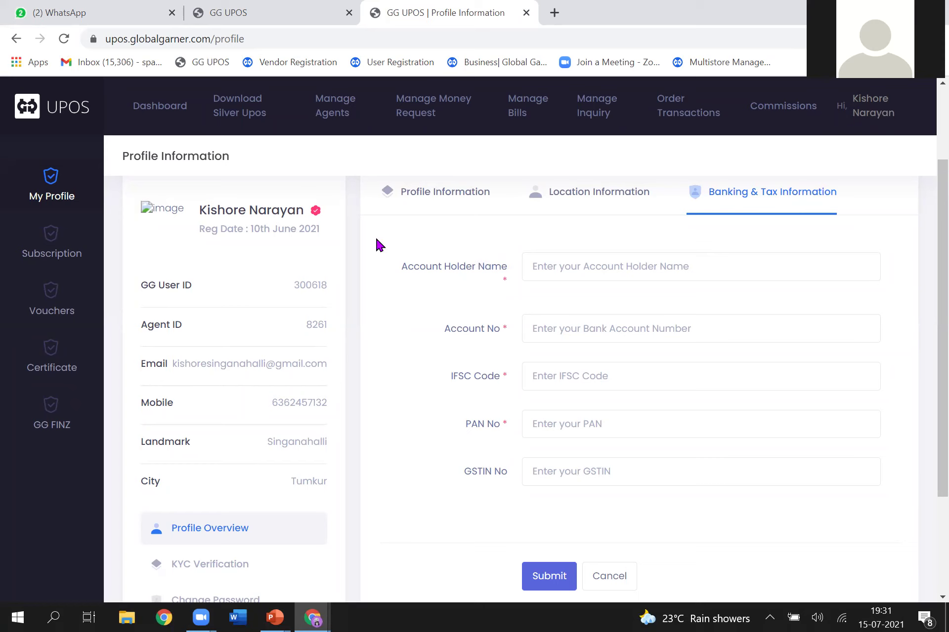
# Step: View subscription 5137 on the Silver plan and highlight the invoice cashback steps
pyautogui.click(54, 243)
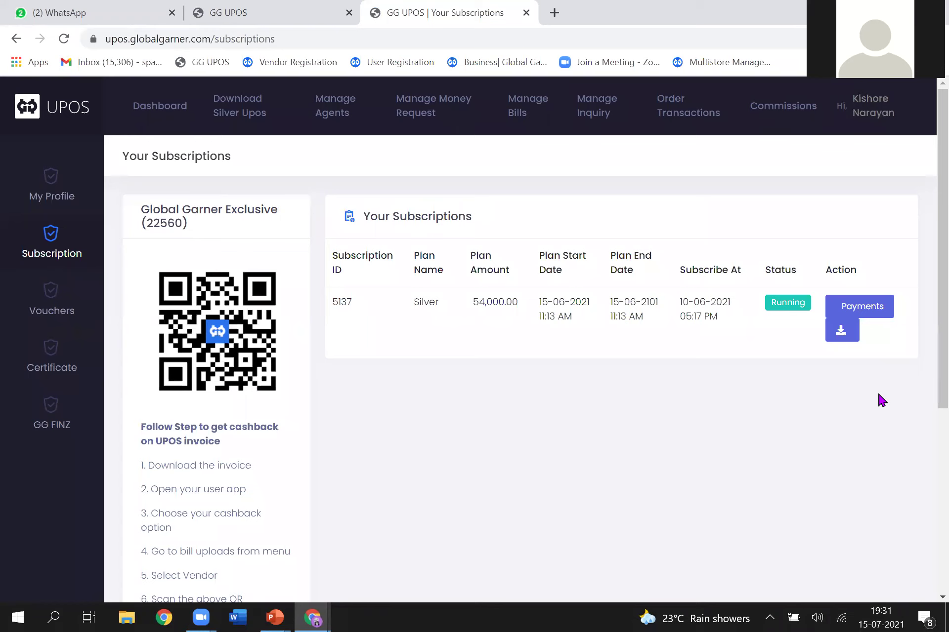
pyautogui.scroll(-2, 879, 394)
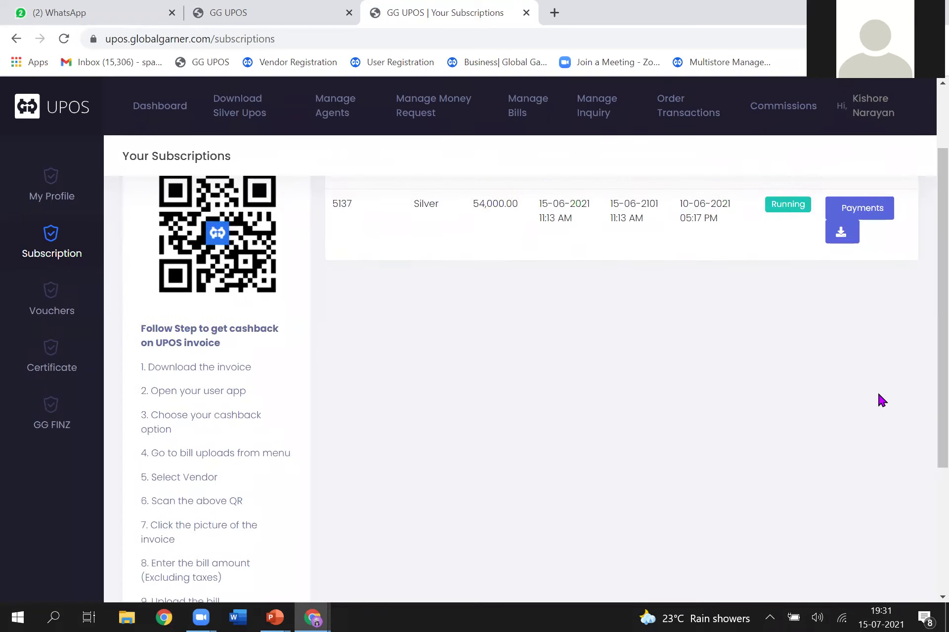
pyautogui.scroll(-2, 879, 395)
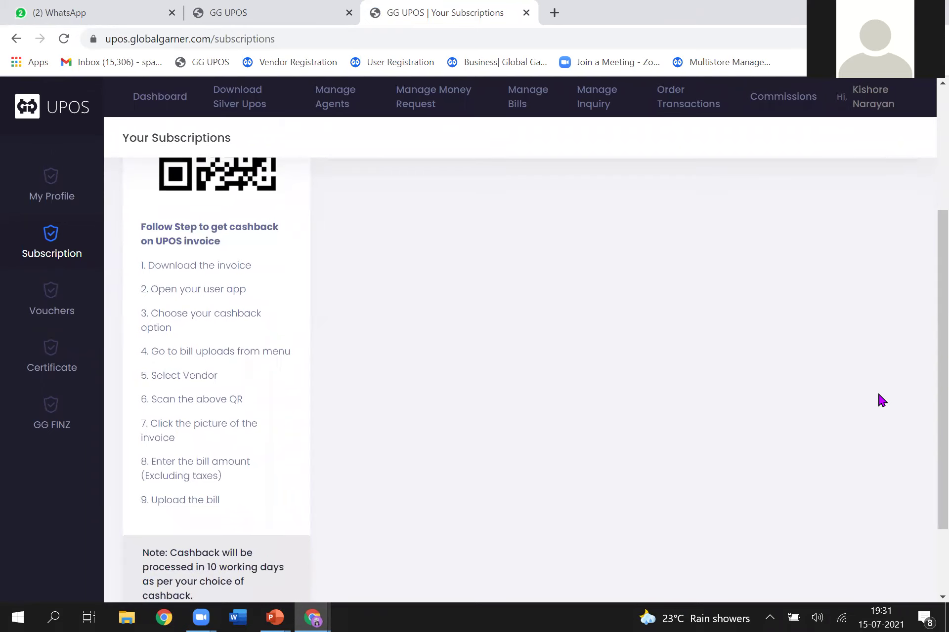
pyautogui.moveTo(140, 226); pyautogui.dragTo(248, 505)
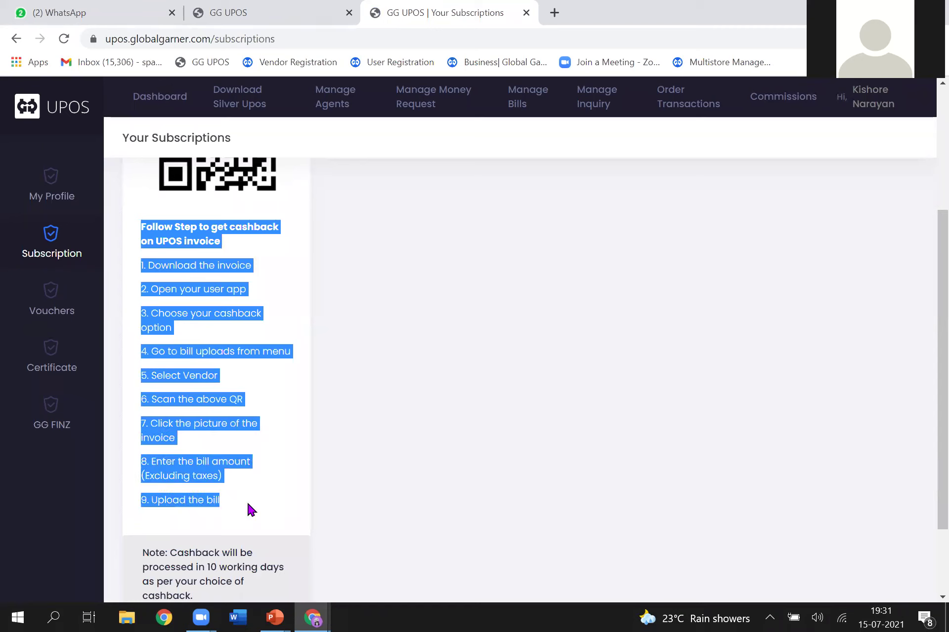
pyautogui.click(299, 505)
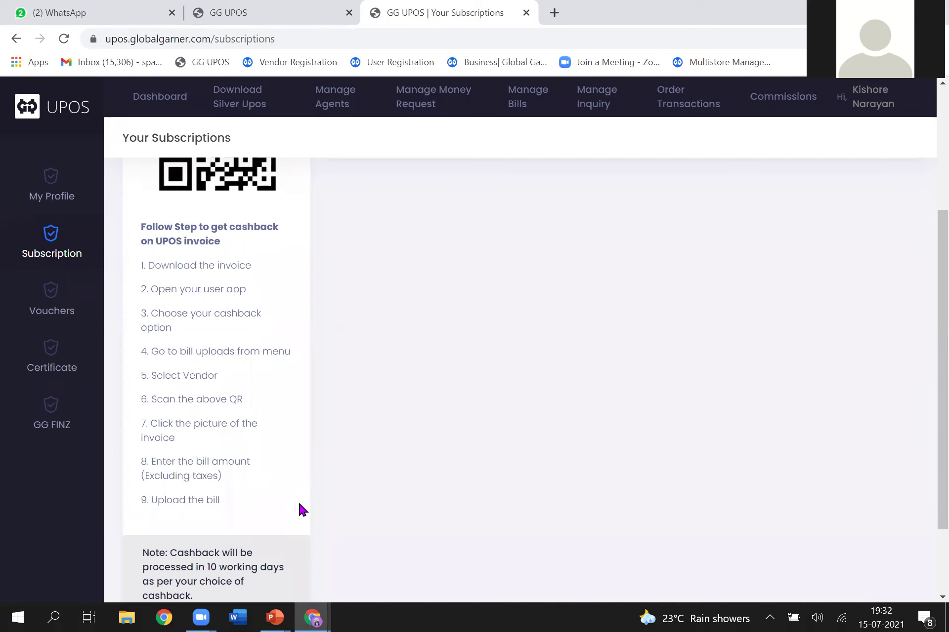
pyautogui.scroll(3, 299, 504)
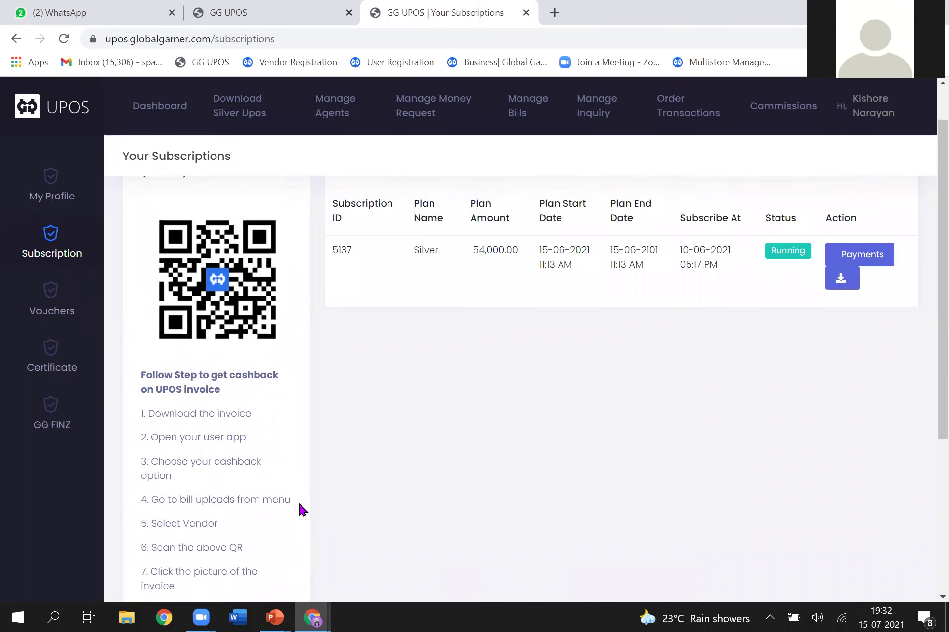
pyautogui.scroll(1, 299, 504)
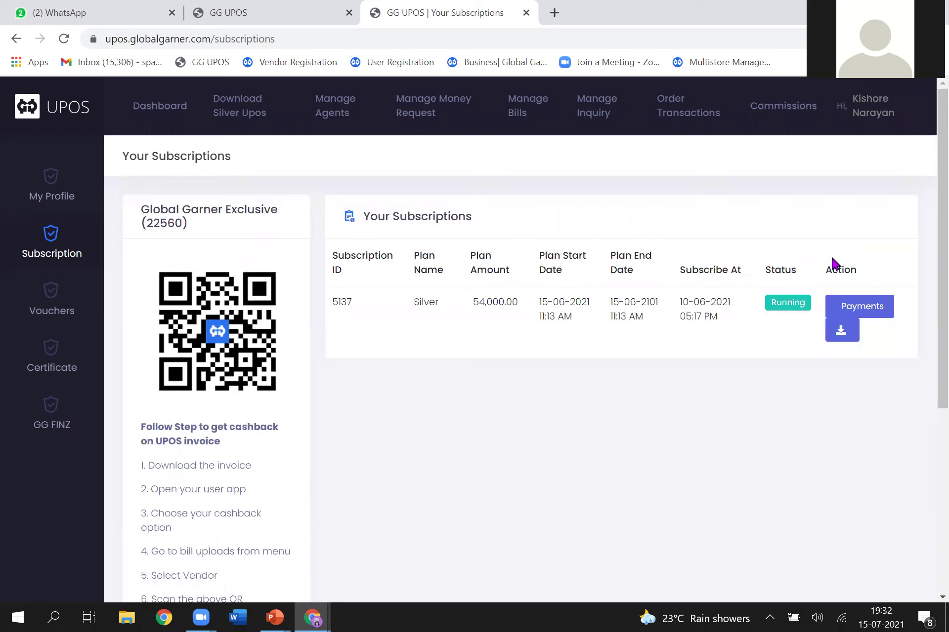
# Step: Sign out of the dashboard and open the UPOS home site in the other window
pyautogui.click(871, 110)
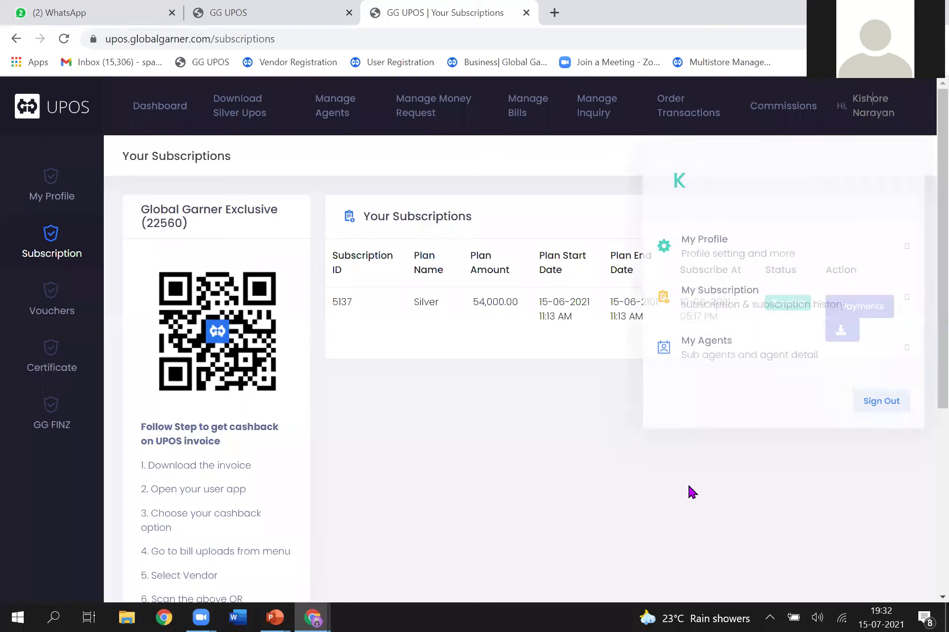
pyautogui.click(887, 402)
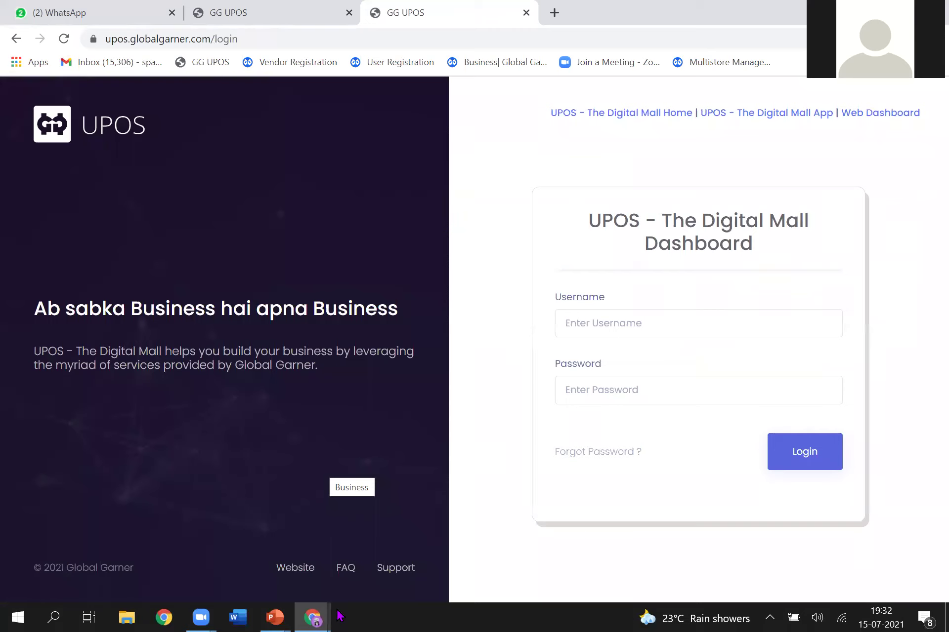
pyautogui.moveTo(314, 617)
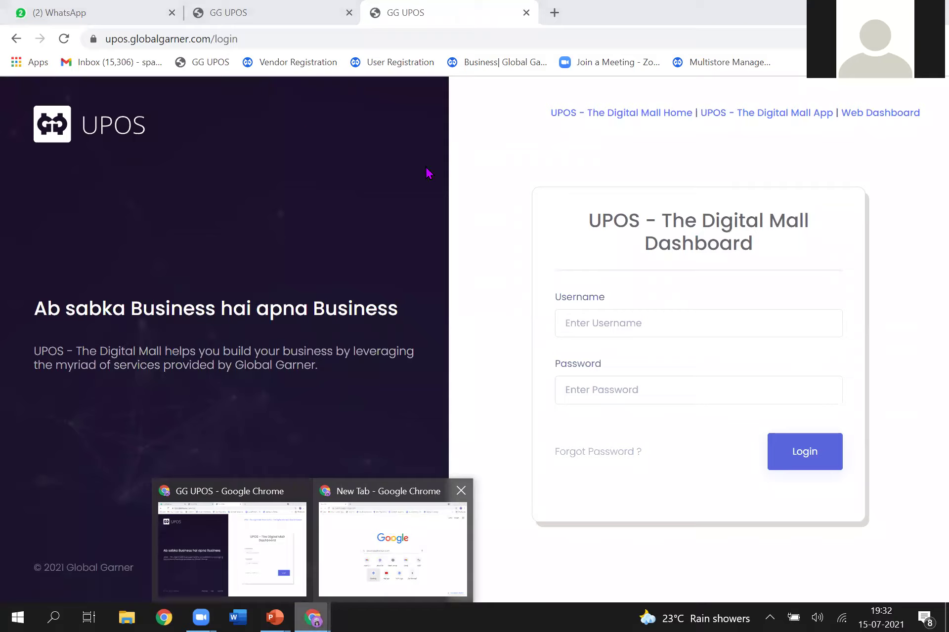
pyautogui.hotkey('alt', 'Tab')
pyautogui.click(207, 64)
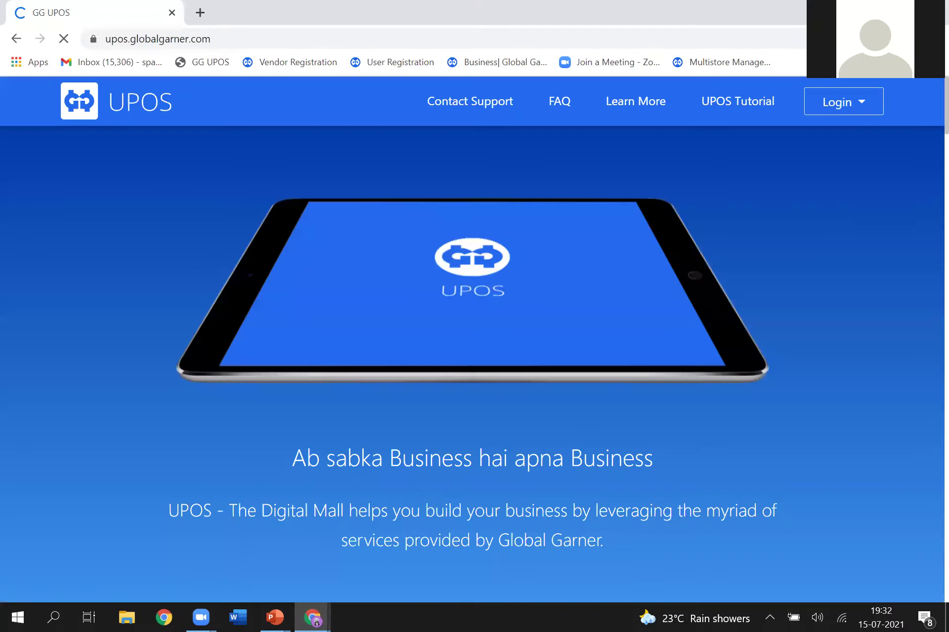
# Step: Log in to the web dashboard with the agent's mobile number and password
pyautogui.click(849, 101)
pyautogui.click(810, 170)
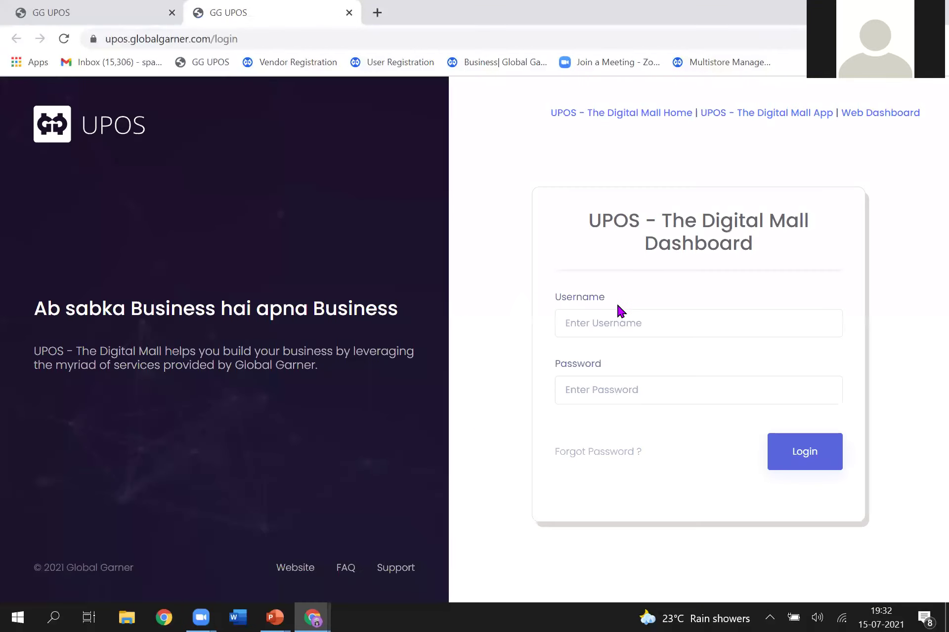
pyautogui.click(617, 319)
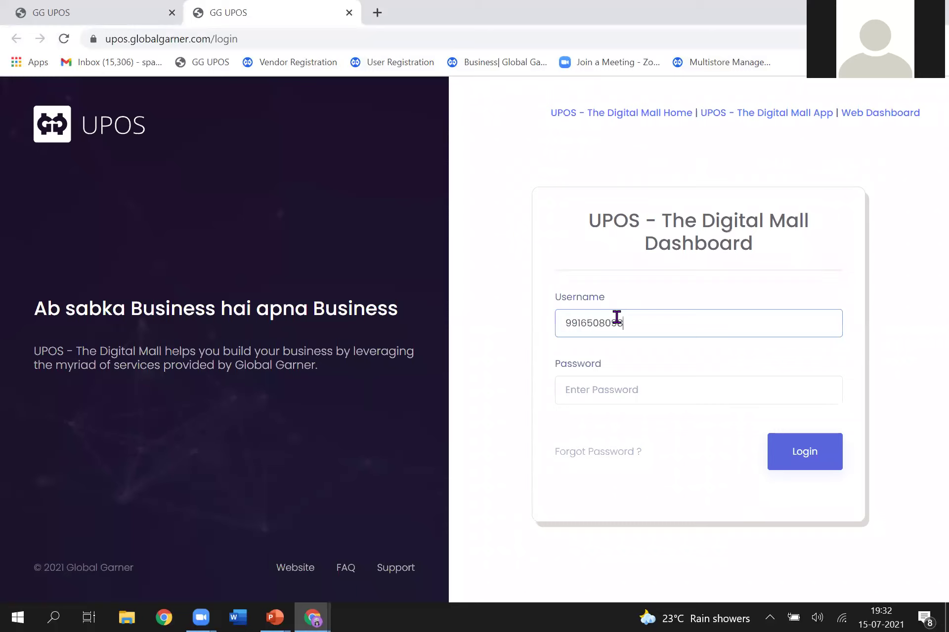
pyautogui.press('Tab')
pyautogui.write('aaaaaaaaaa')
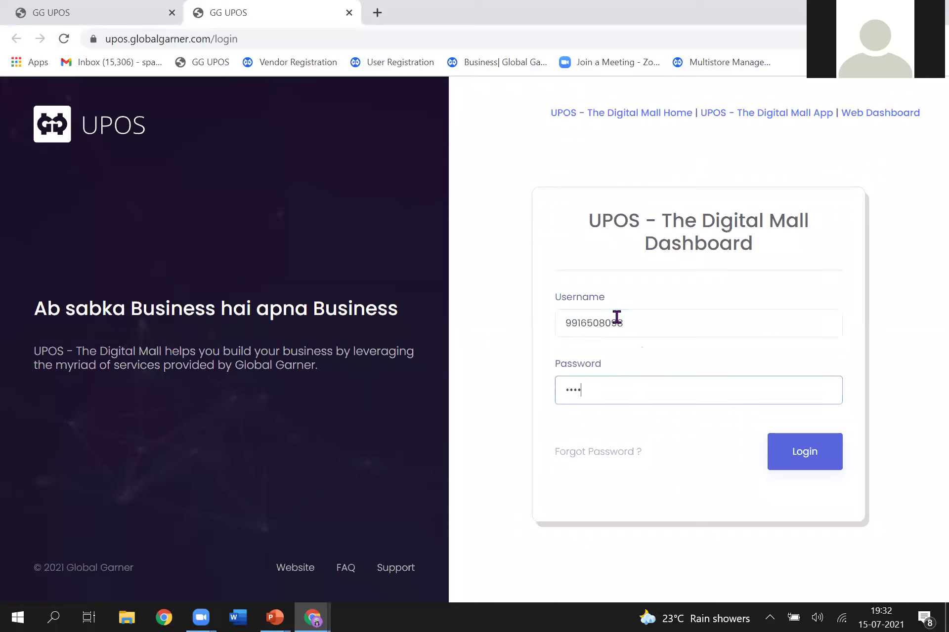
pyautogui.click(789, 466)
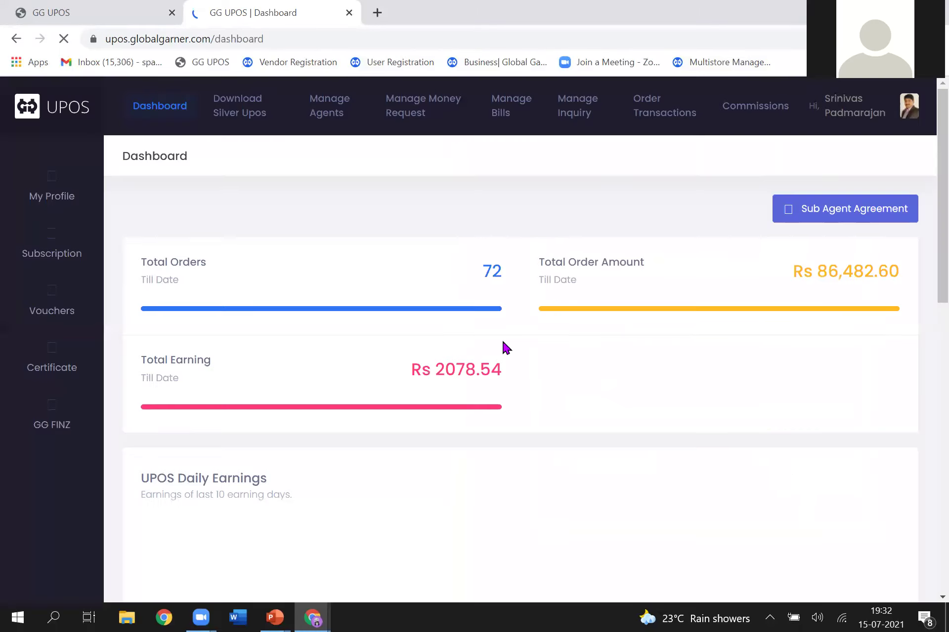
# Step: Scroll through this account's profile information, then return to the Silver plan subscriptions page
pyautogui.click(51, 255)
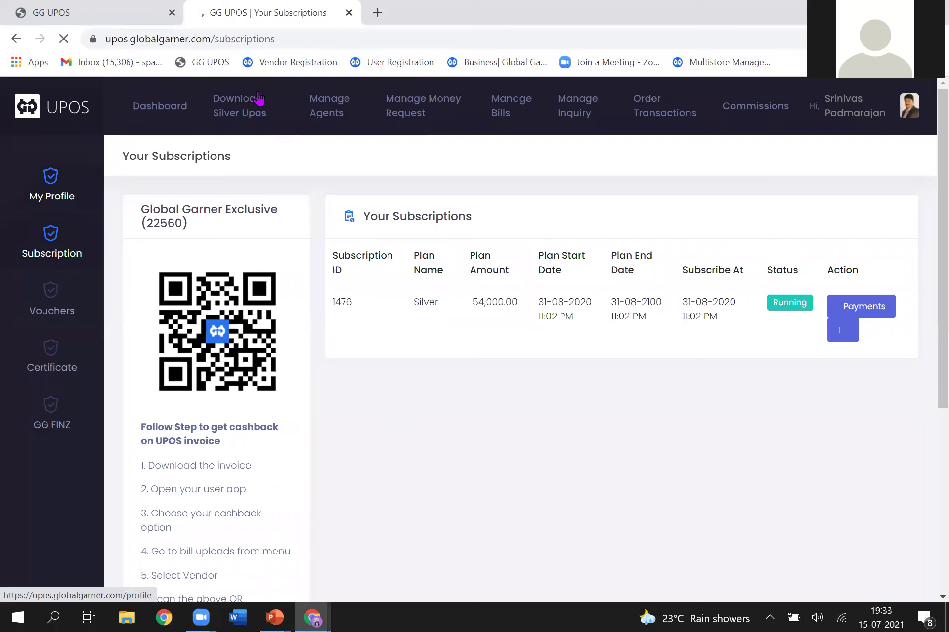
pyautogui.click(258, 99)
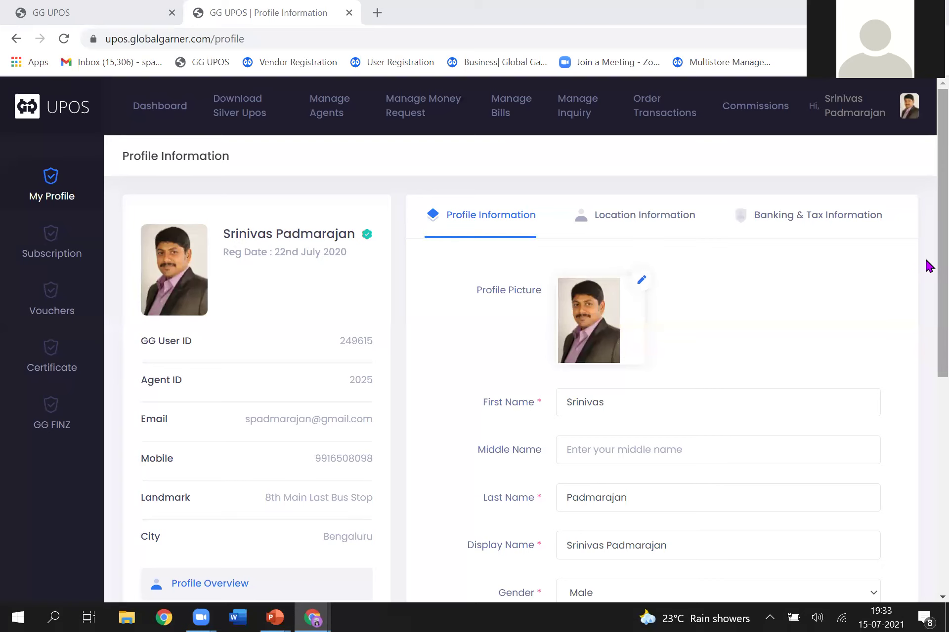
pyautogui.scroll(-1, 929, 304)
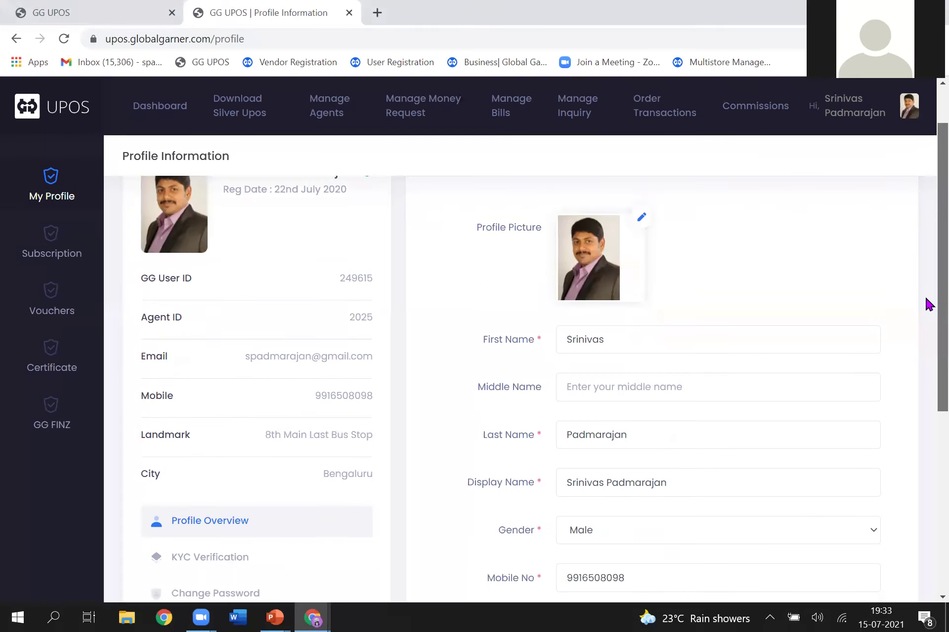
pyautogui.scroll(-2, 929, 321)
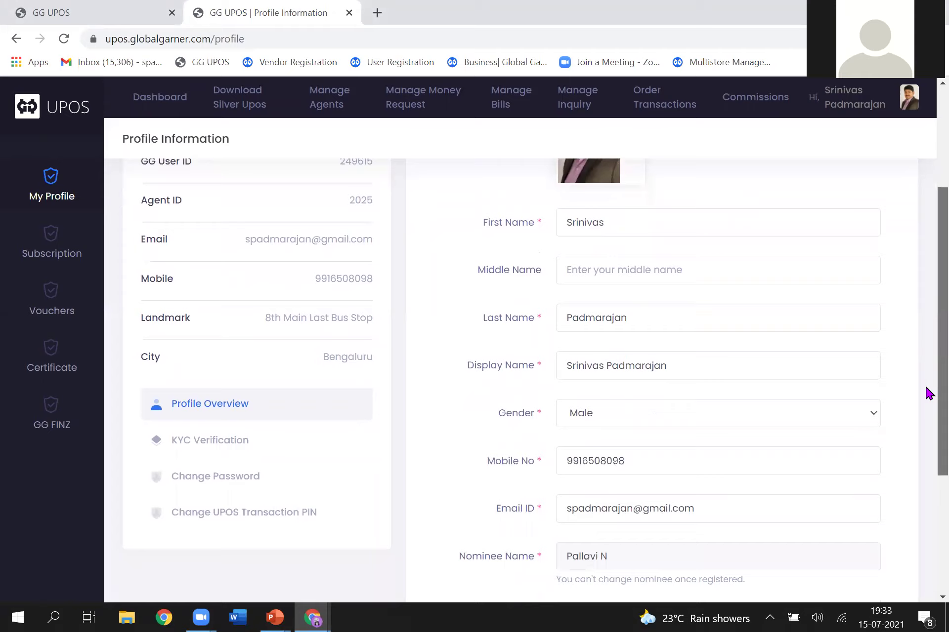
pyautogui.scroll(-4, 928, 395)
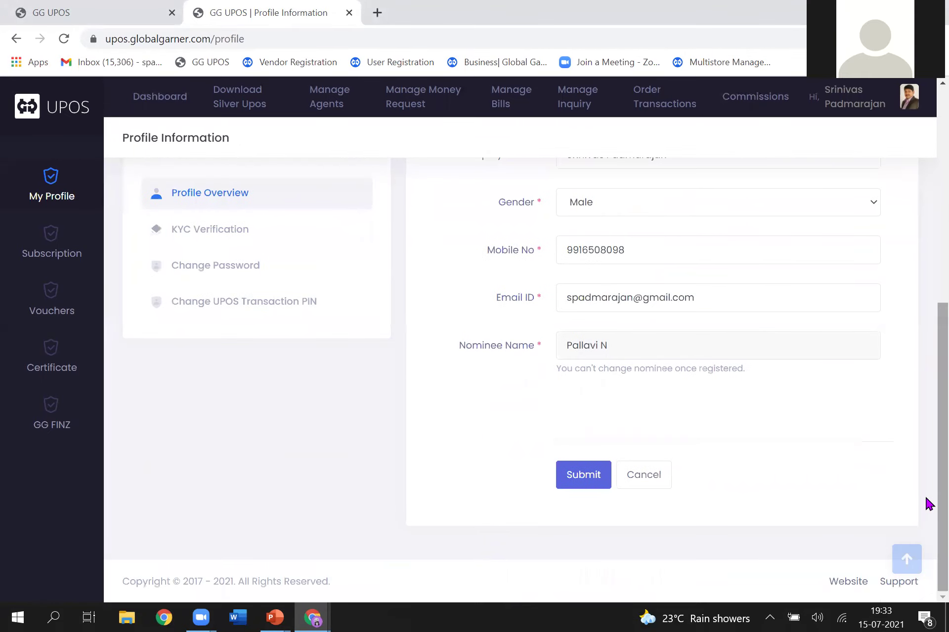
pyautogui.scroll(8, 927, 275)
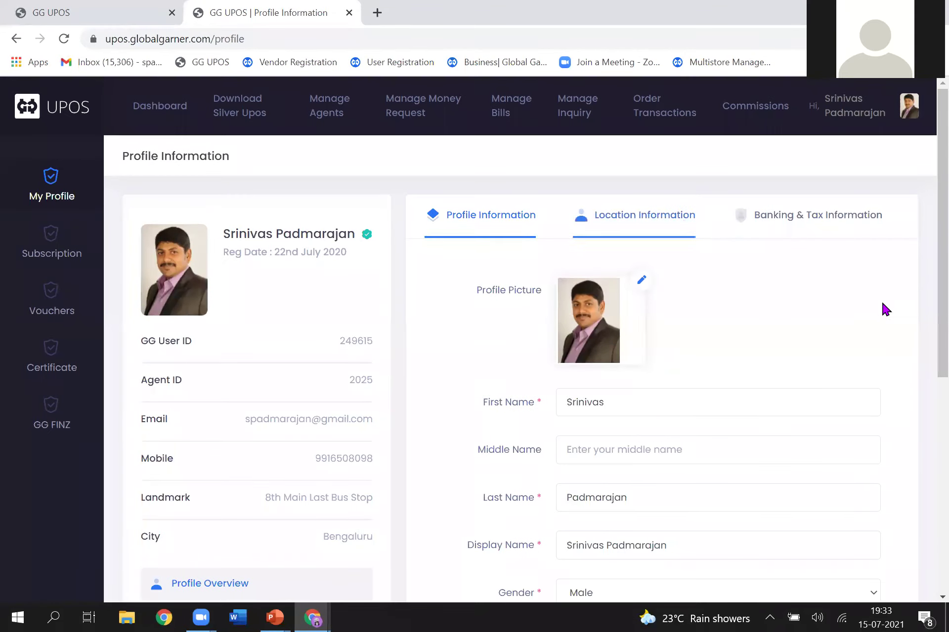
pyautogui.scroll(-4, 926, 328)
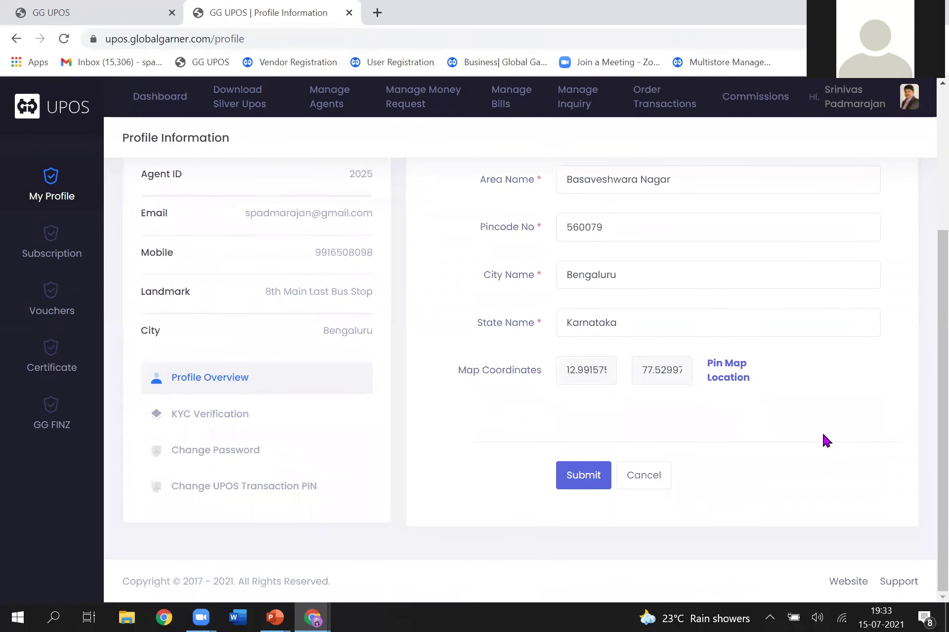
pyautogui.scroll(4, 928, 326)
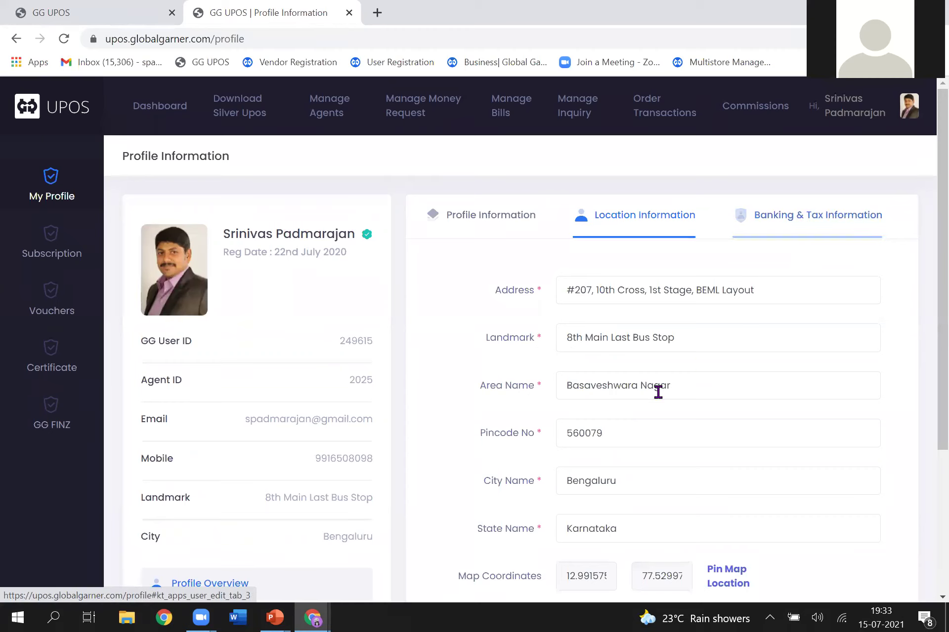
pyautogui.click(57, 253)
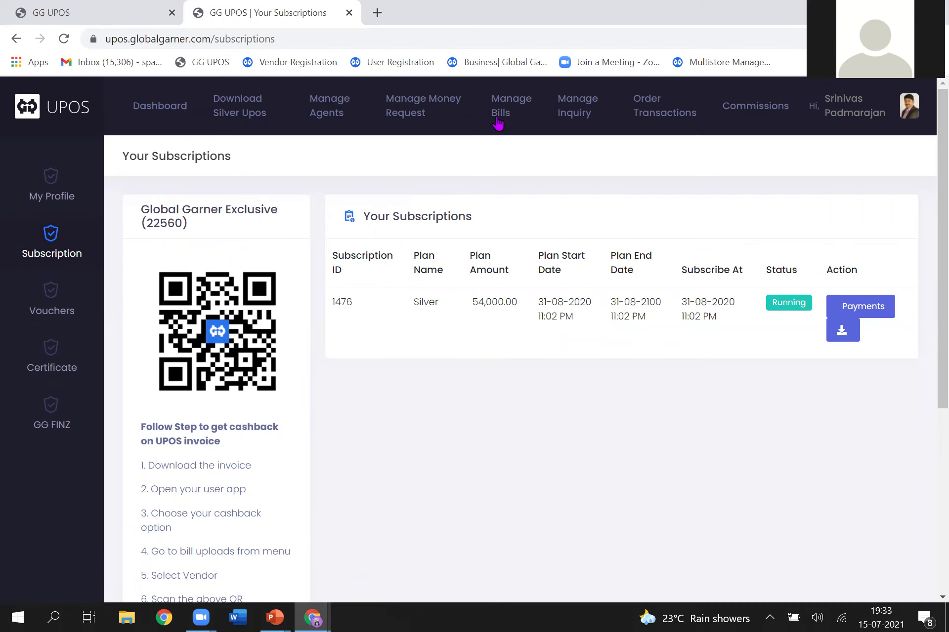
# Step: From the Manage Money Request menu, open the money load request form
pyautogui.moveTo(404, 115)
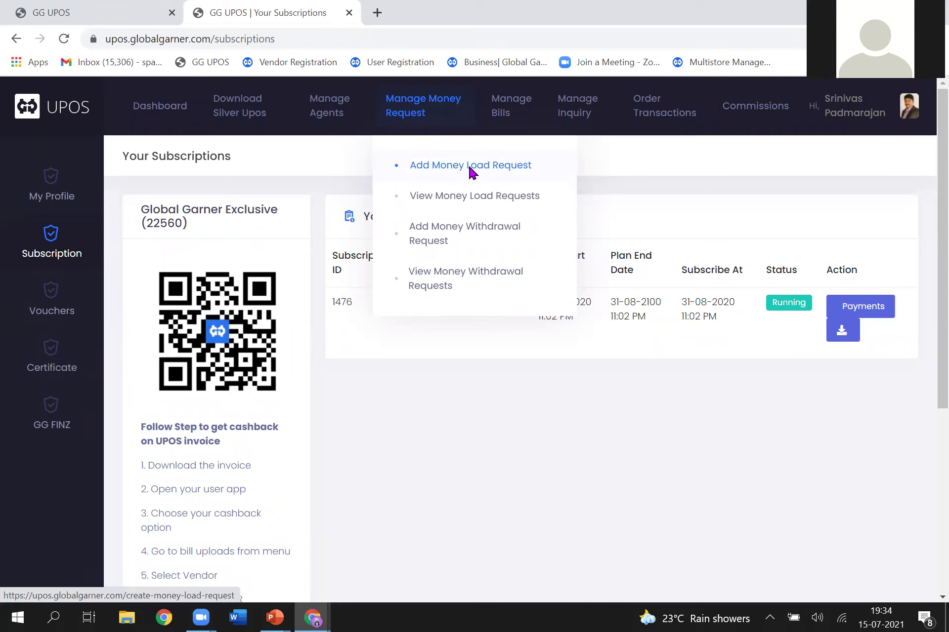
pyautogui.click(468, 168)
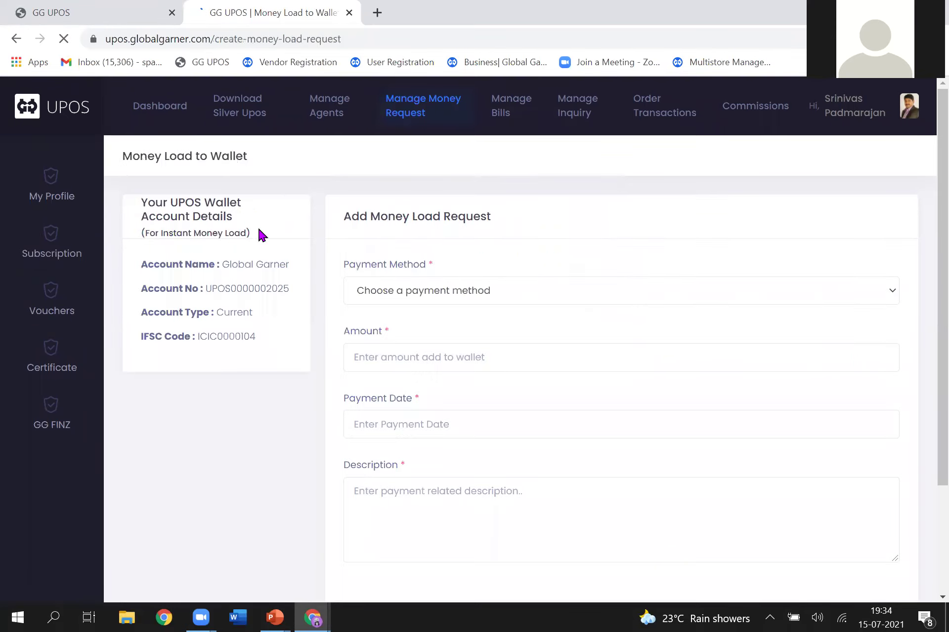
# Step: Select the wallet's bank account details text beside the Add Money Load Request form, then deselect it
pyautogui.click(141, 203)
pyautogui.moveTo(193, 252); pyautogui.dragTo(267, 341)
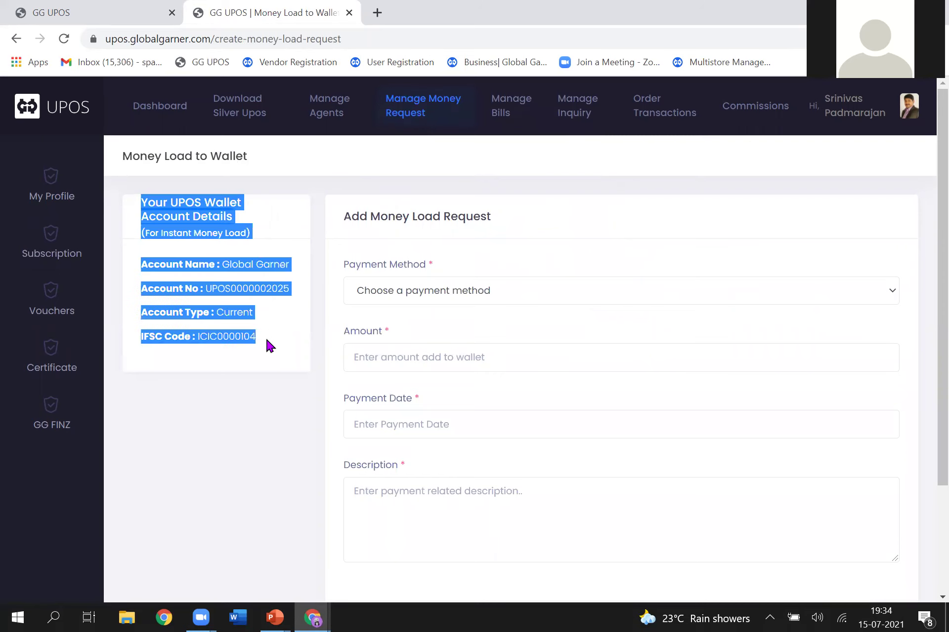
pyautogui.click(288, 356)
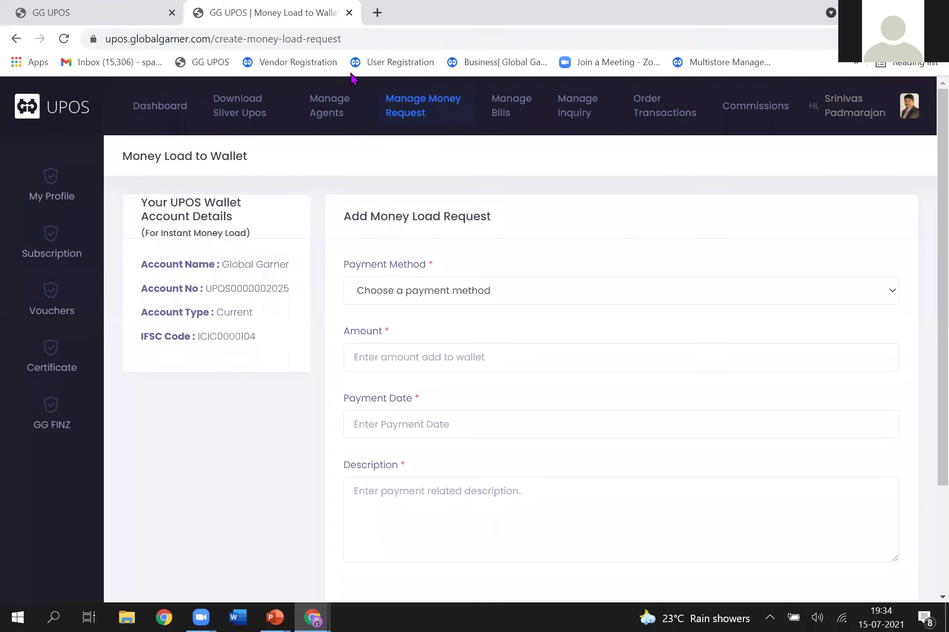
# Step: In a new tab, load the GG UPOS home page and choose the UPOS Digital Mall App login
pyautogui.click(378, 11)
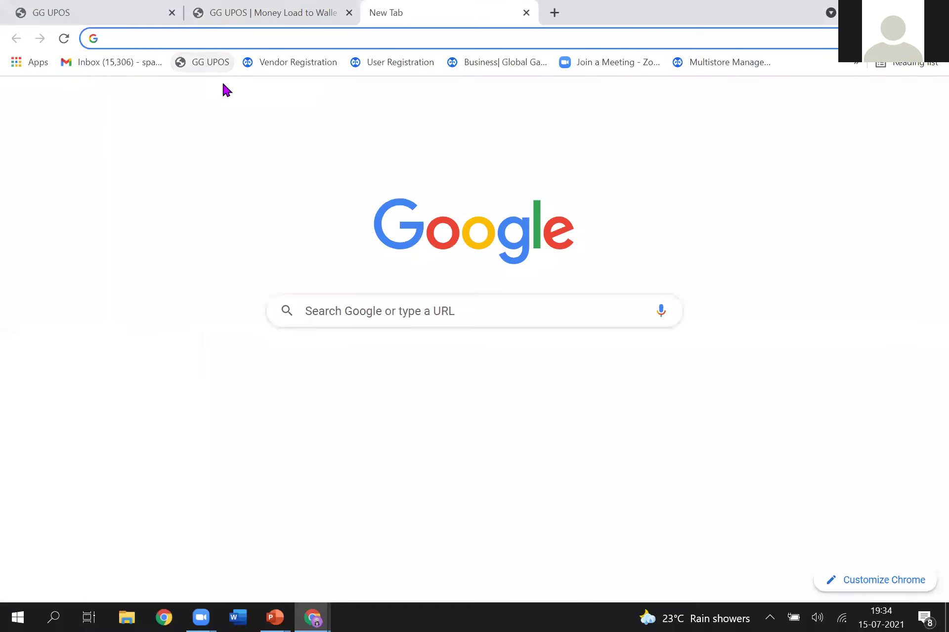
pyautogui.click(210, 62)
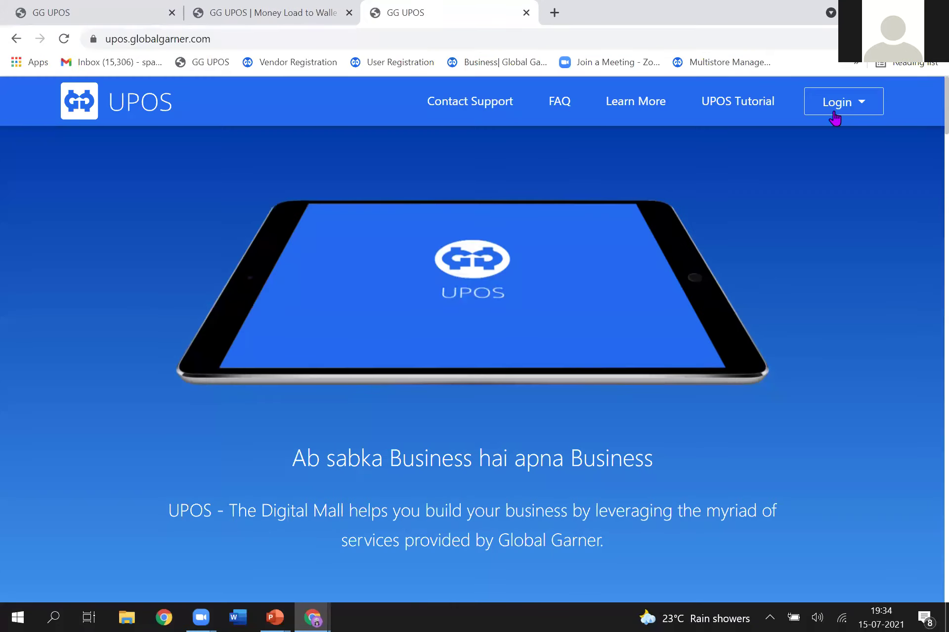
pyautogui.click(840, 114)
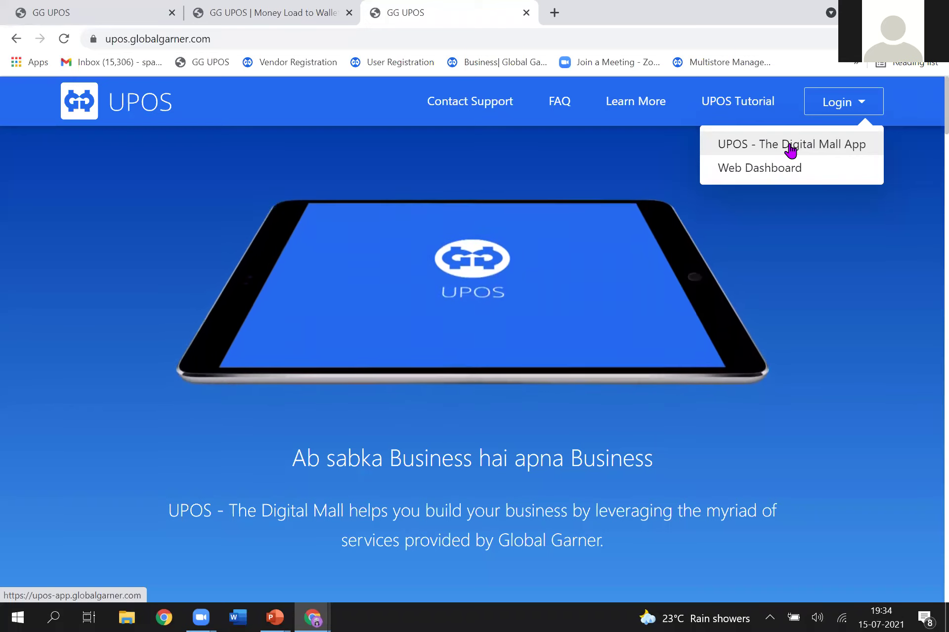
pyautogui.click(797, 150)
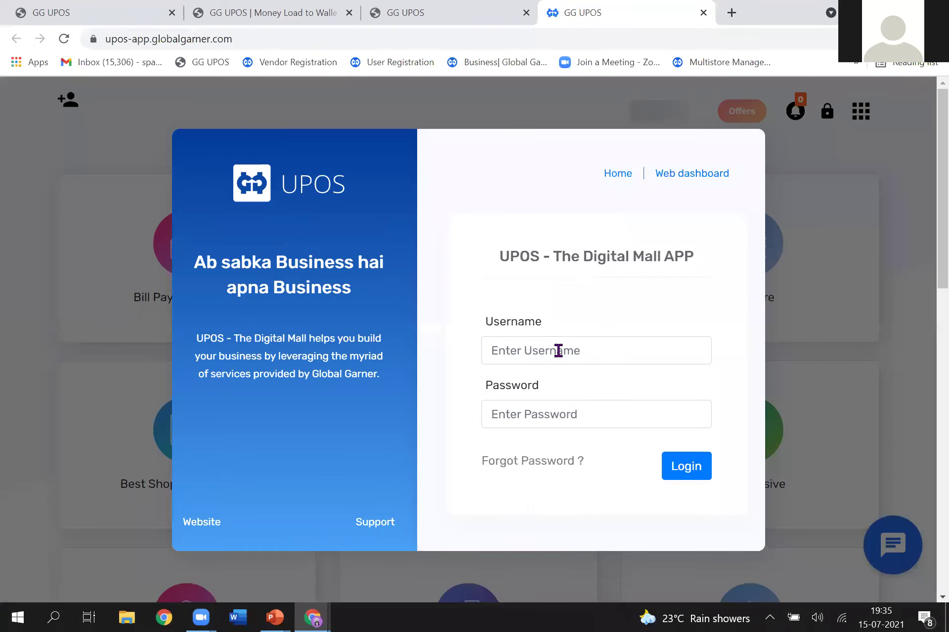
# Step: Sign in to the Digital Mall App with the account's mobile number and password
pyautogui.click(558, 350)
pyautogui.press('Tab')
pyautogui.write('*')
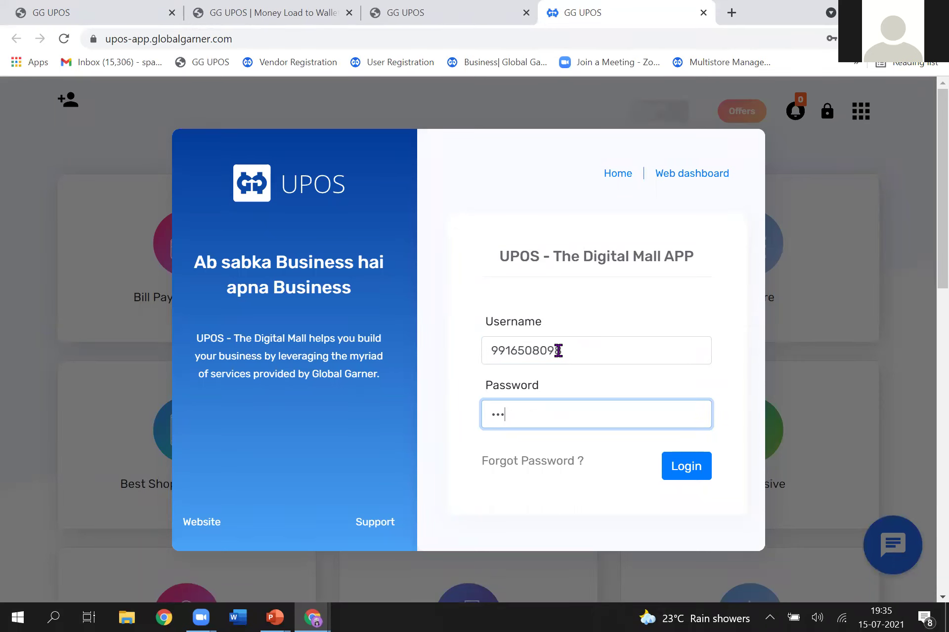
pyautogui.write('**')
pyautogui.click(700, 470)
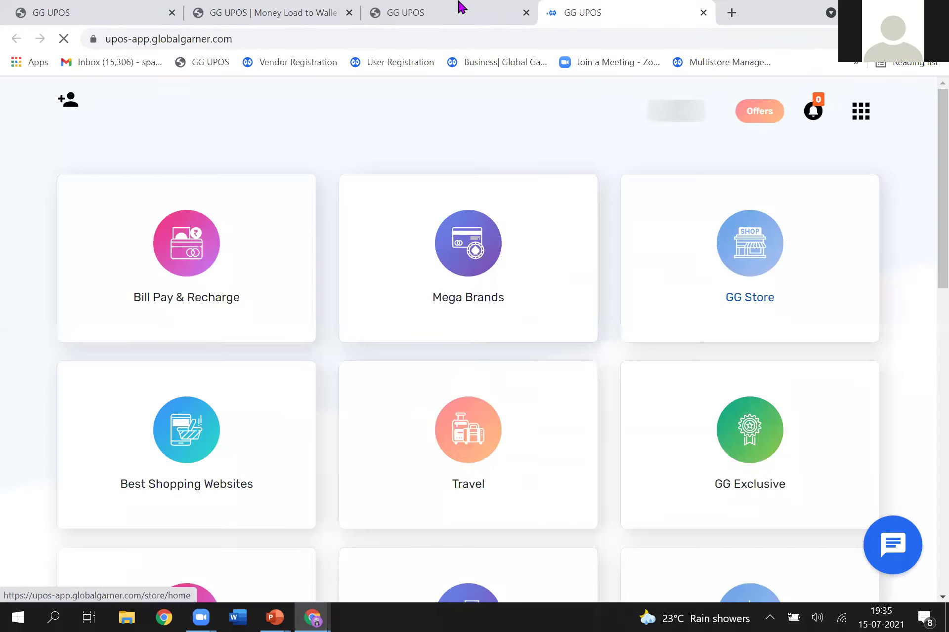
# Step: Close the leftover landing-page tab and look over the app home's service tiles and ₹323.45 balance
pyautogui.click(523, 16)
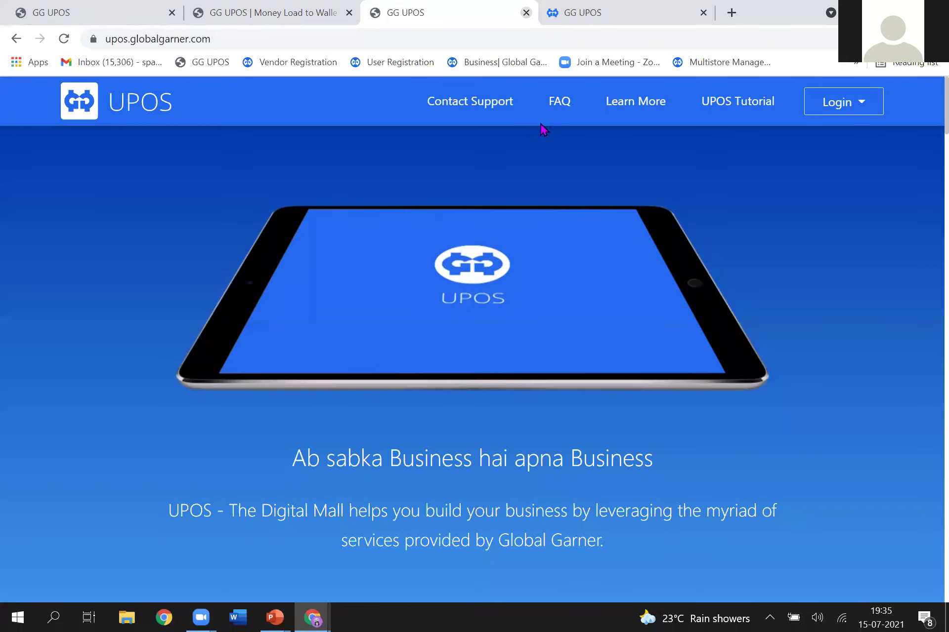
pyautogui.hotkey('ctrl', 'w')
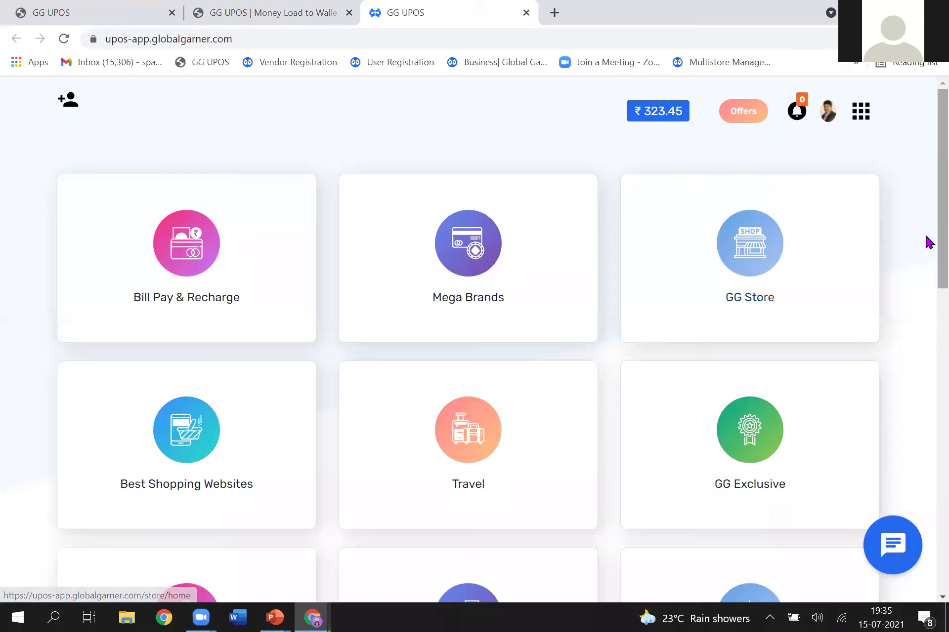
pyautogui.scroll(-5, 928, 256)
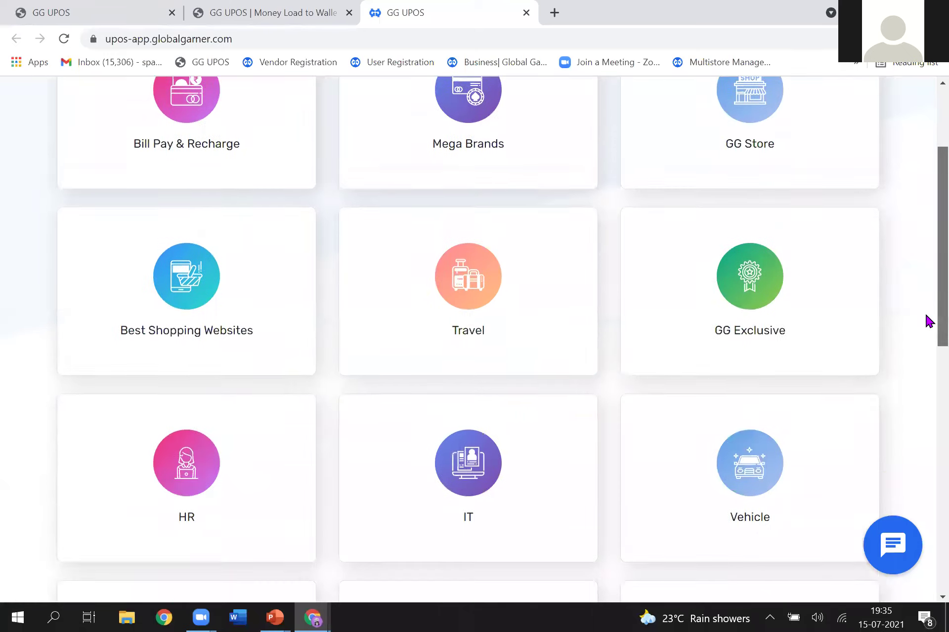
pyautogui.scroll(-10, 929, 390)
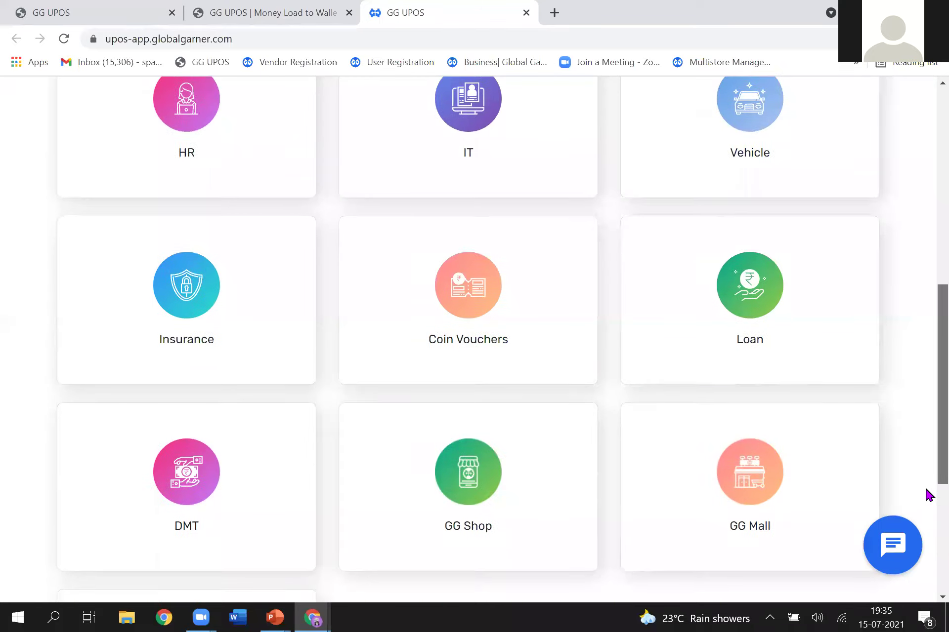
pyautogui.scroll(10, 929, 465)
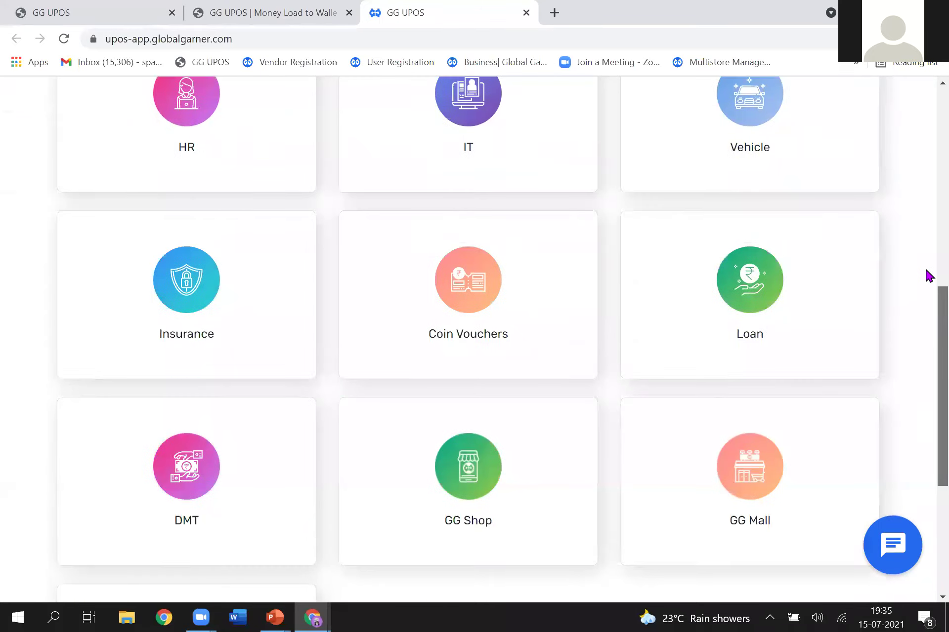
pyautogui.scroll(5, 929, 173)
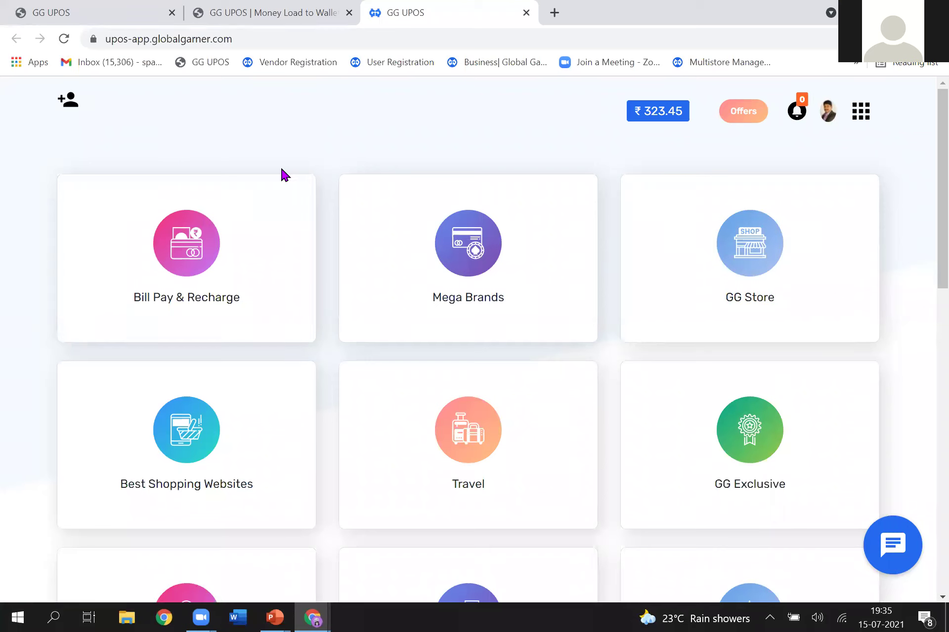
# Step: Start a customer search, checking the example customer number on the PowerPoint slide, then close the chooser
pyautogui.click(68, 103)
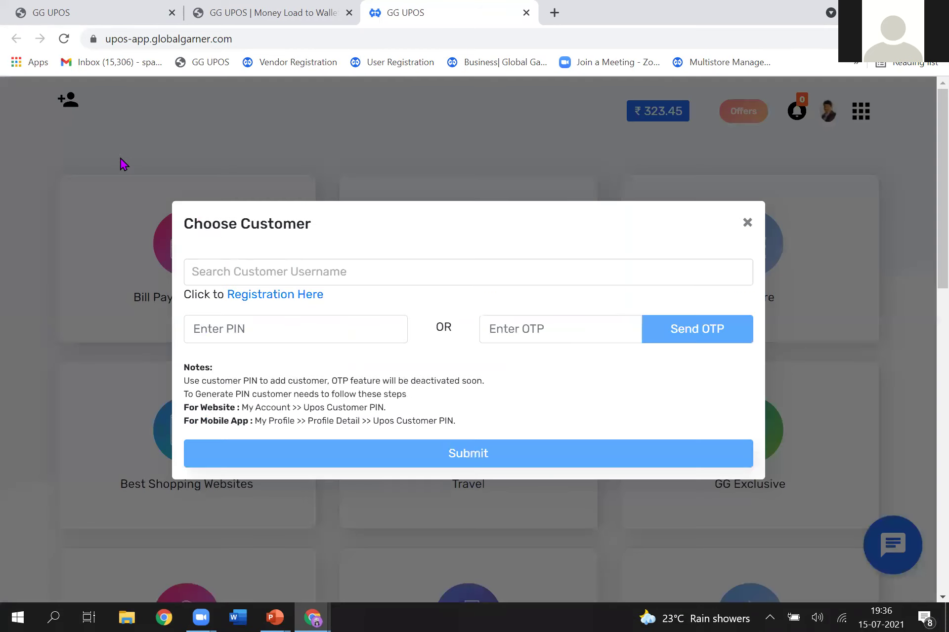
pyautogui.click(287, 272)
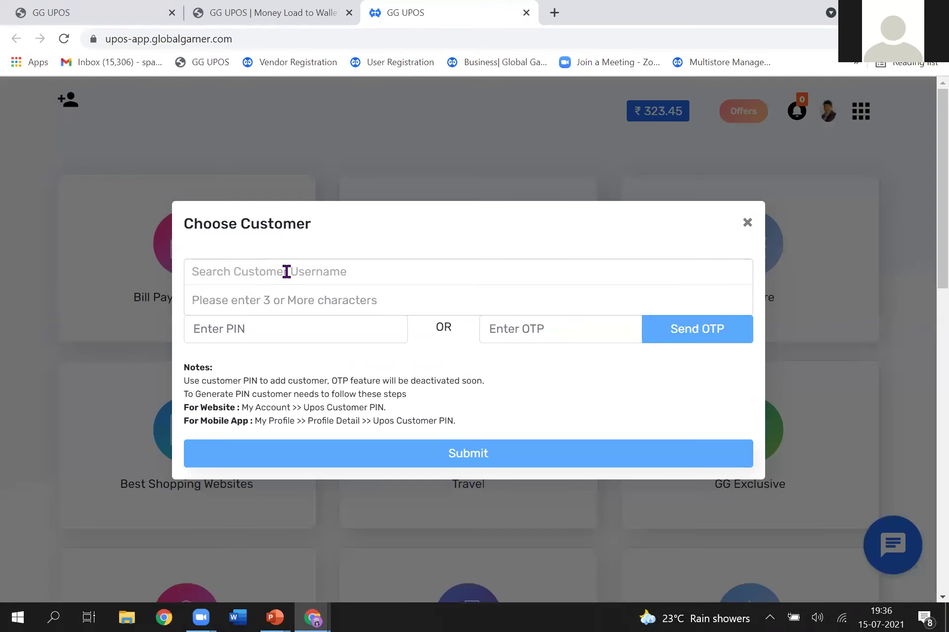
pyautogui.click(286, 271)
pyautogui.hotkey('alt', 'Tab')
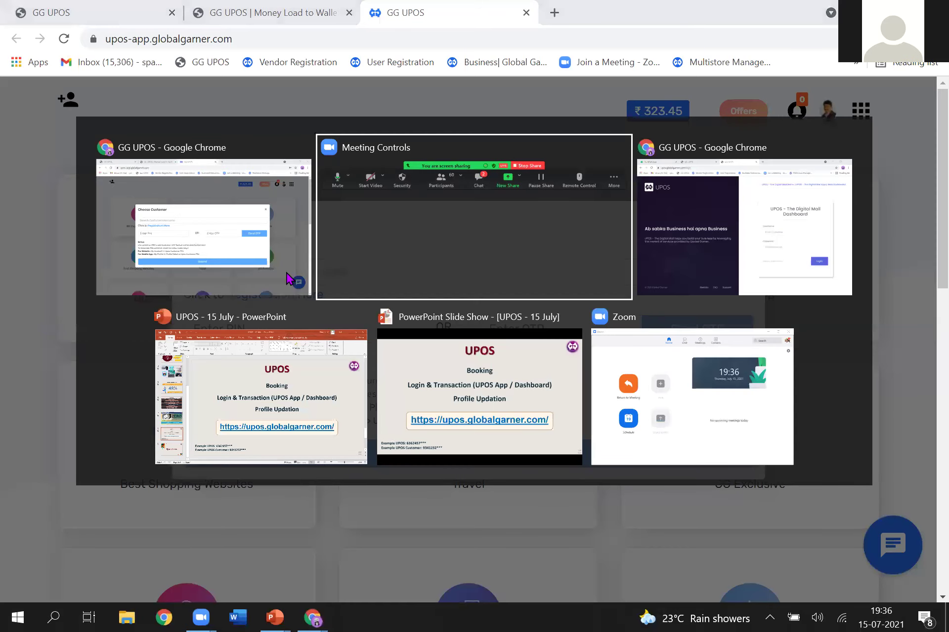
pyautogui.hotkey('alt', 'Tab')
pyautogui.hotkey('alt', 'Tab')
pyautogui.hotkey('alt', 'Tab')
pyautogui.hotkey('alt', 'shift', 'Tab')
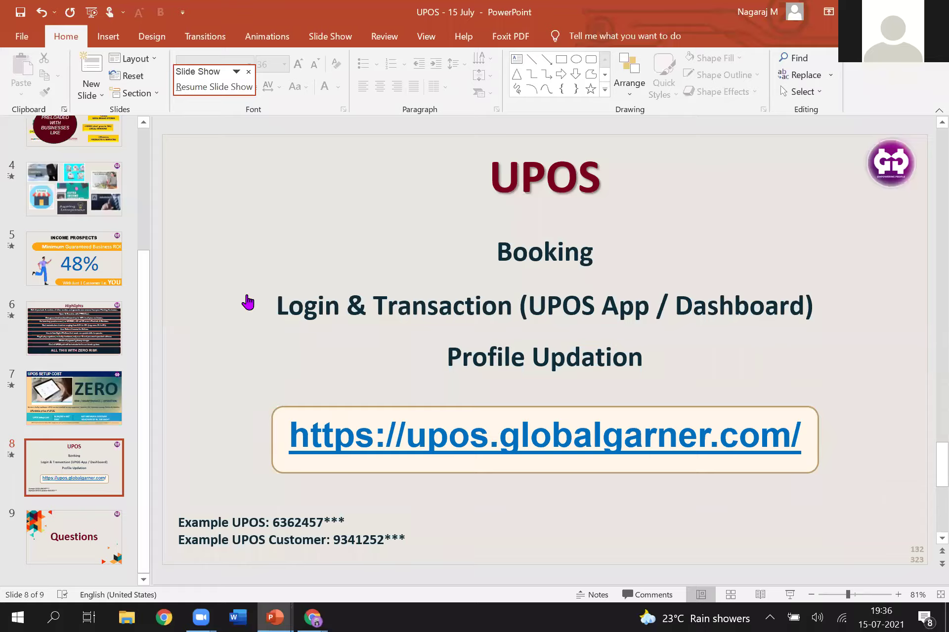
pyautogui.hotkey('alt', 'Tab')
pyautogui.write('93412')
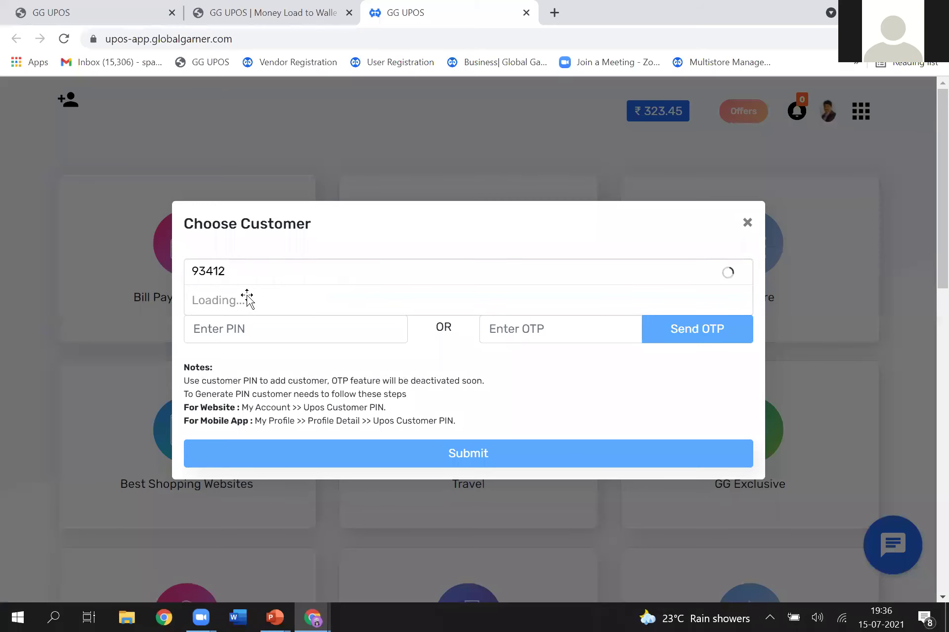
pyautogui.hotkey('alt', 'Tab')
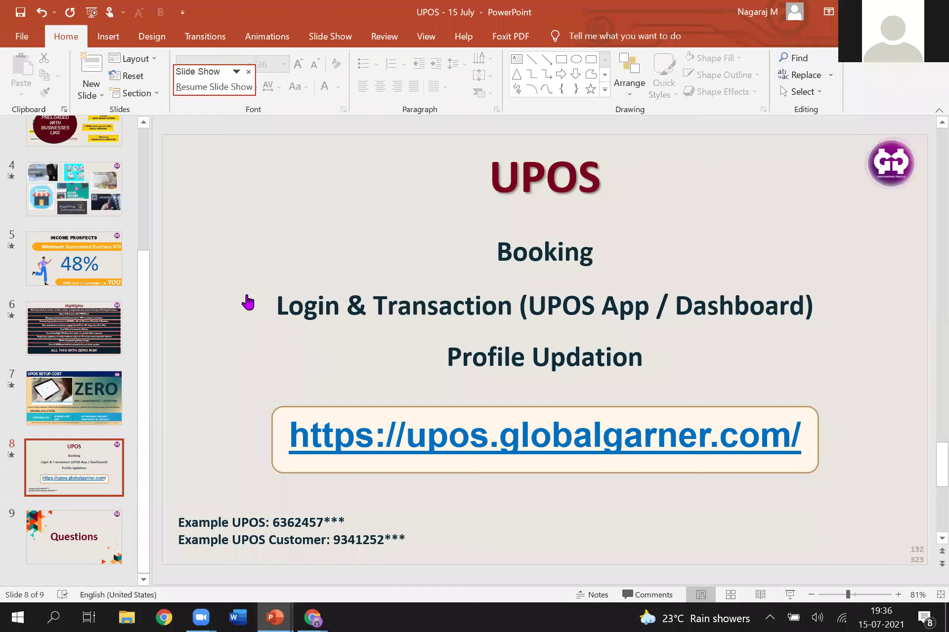
pyautogui.hotkey('alt', 'Tab')
pyautogui.write('323')
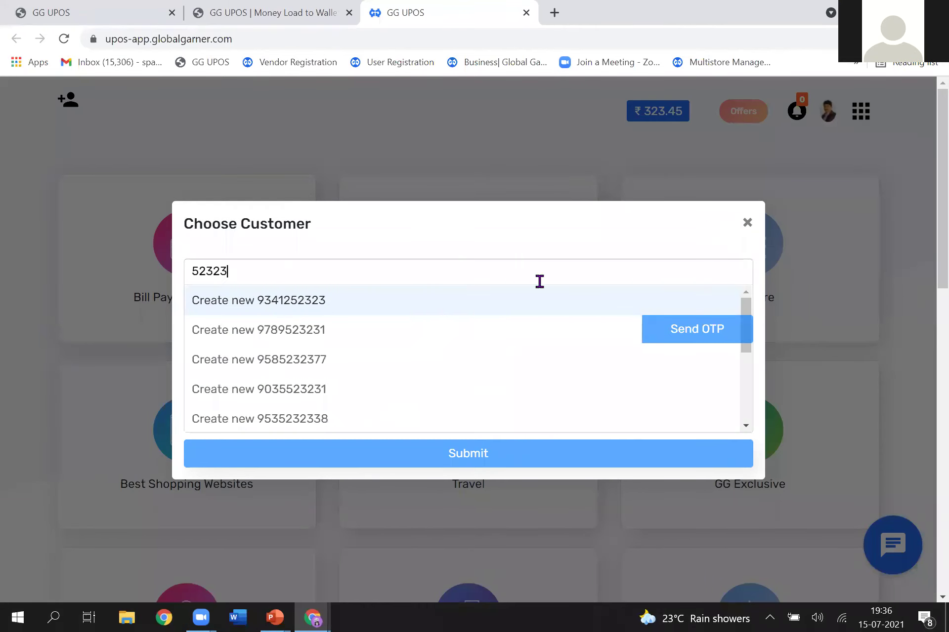
pyautogui.click(747, 223)
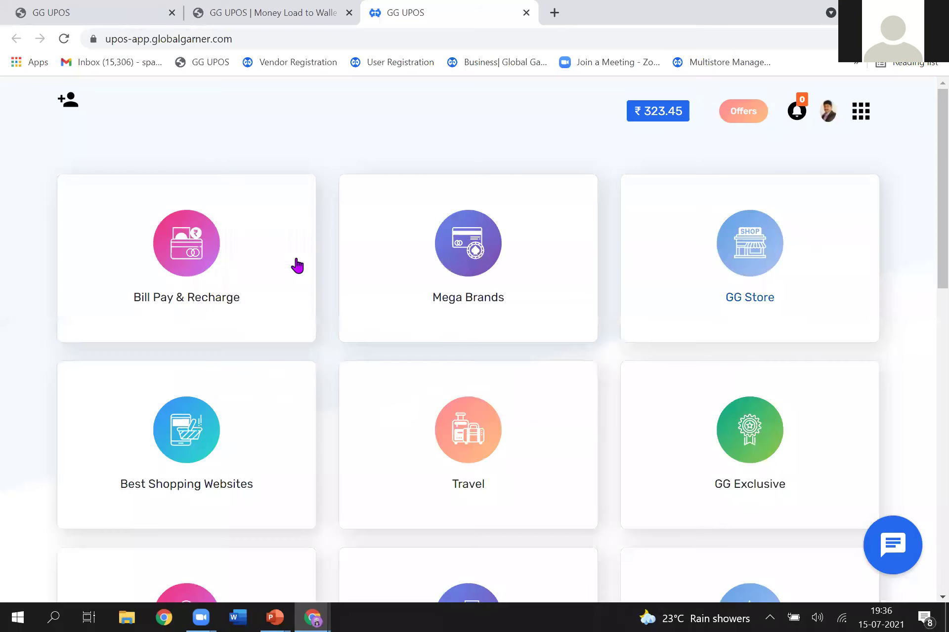
# Step: Reopen Choose Customer, search the customer's mobile number and pick the matching suggestion
pyautogui.click(168, 181)
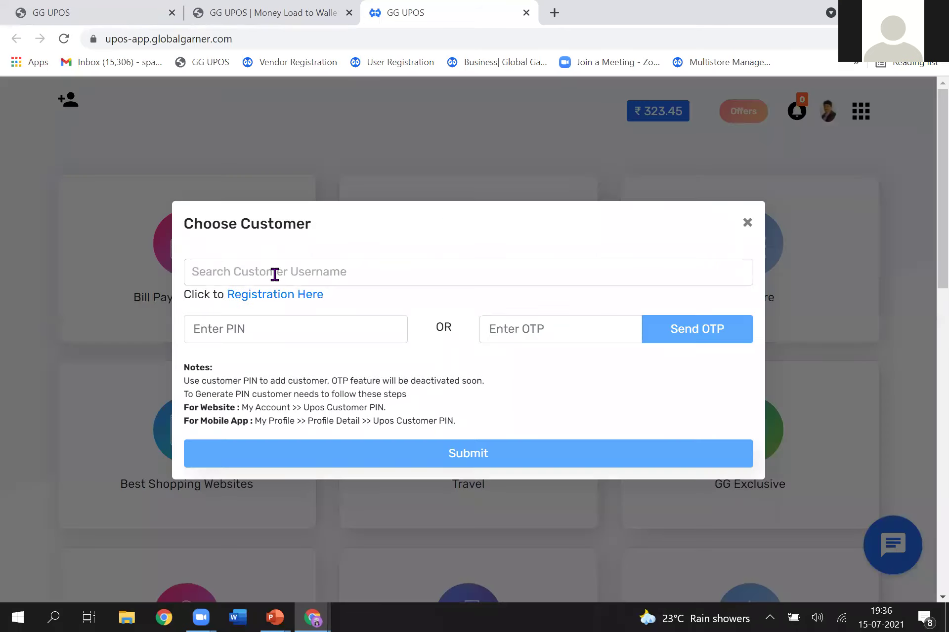
pyautogui.click(273, 276)
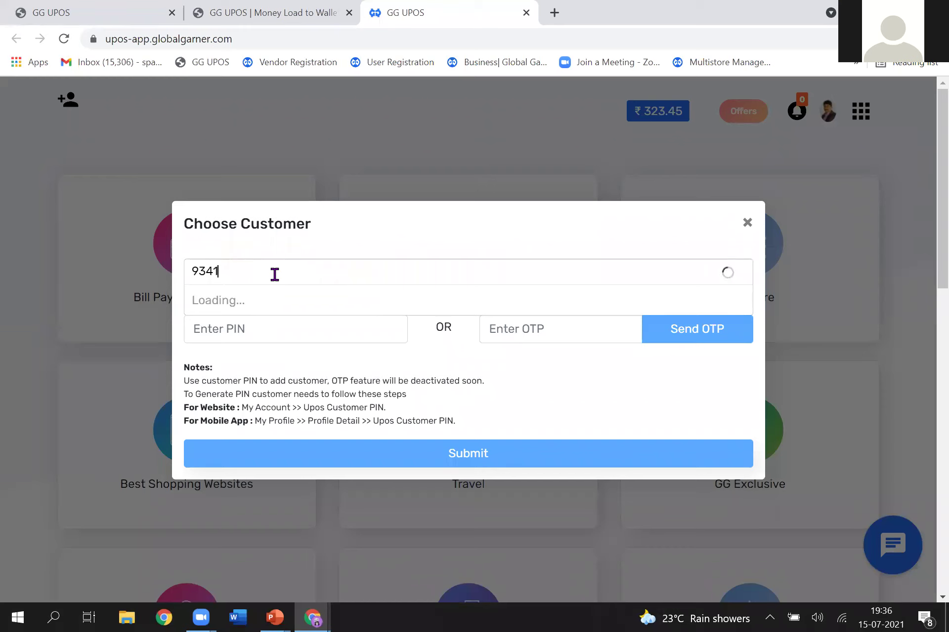
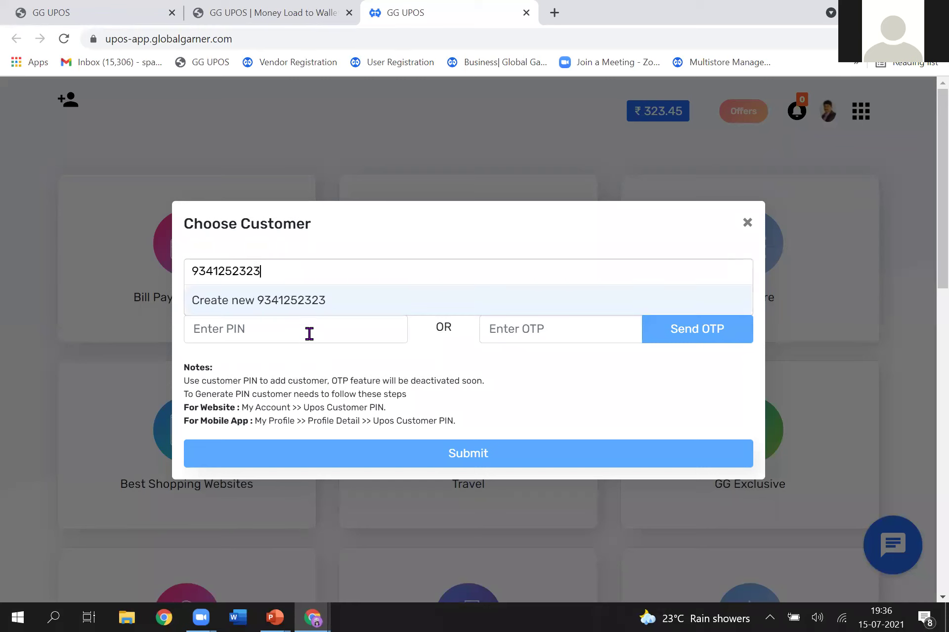
pyautogui.click(302, 303)
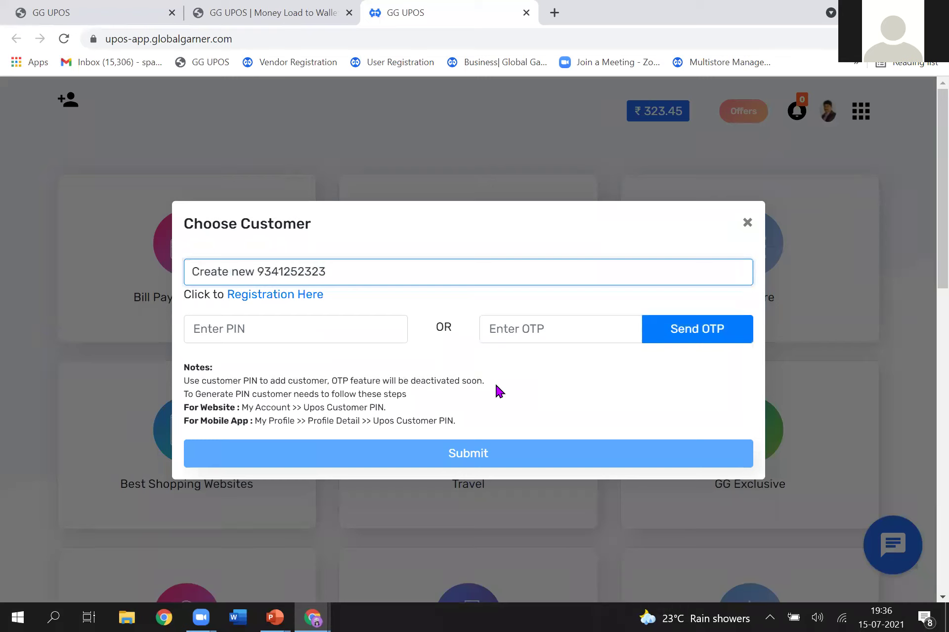
# Step: Enter the customer's PIN and submit it to attach the customer
pyautogui.click(551, 326)
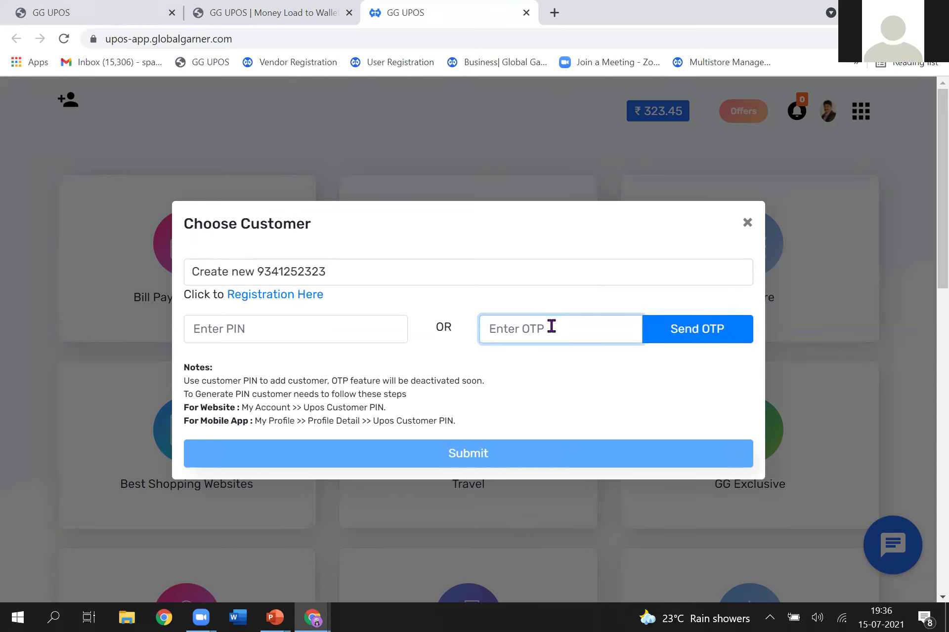
pyautogui.click(344, 325)
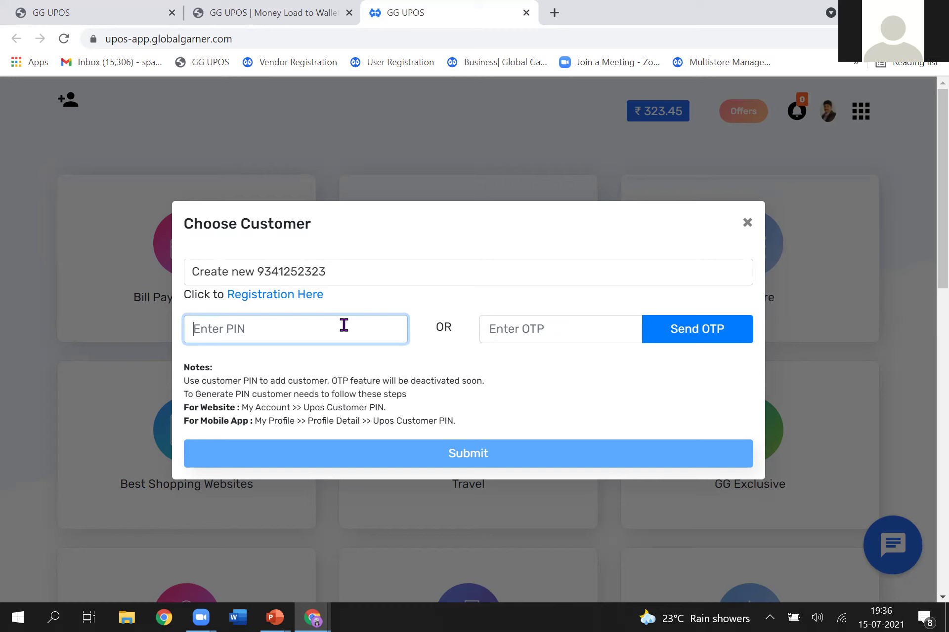
pyautogui.click(462, 459)
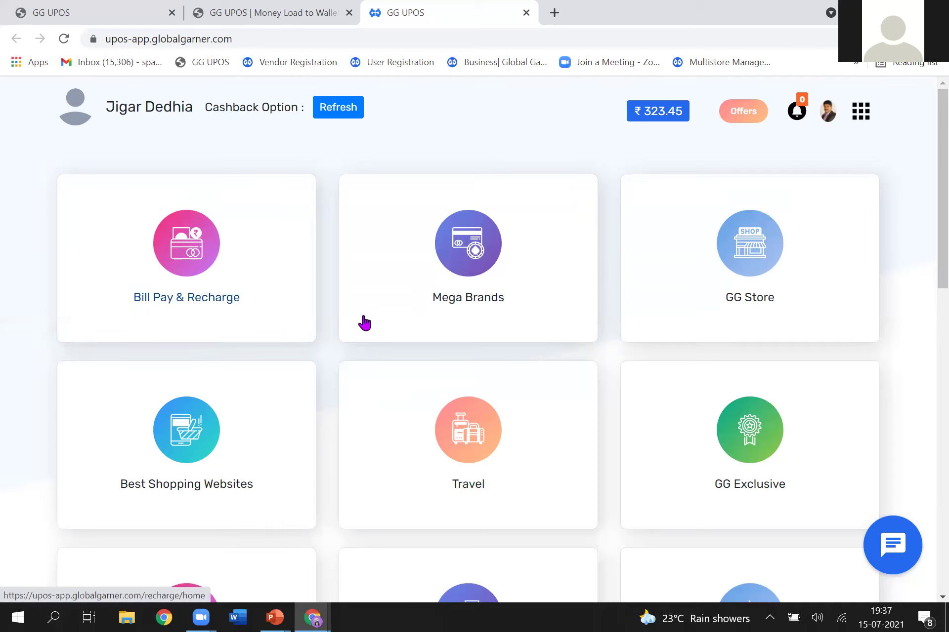
# Step: Open the Mobile Postpaid bill form under Bill Pay & Recharge with Vi Postpaid as operator
pyautogui.click(201, 260)
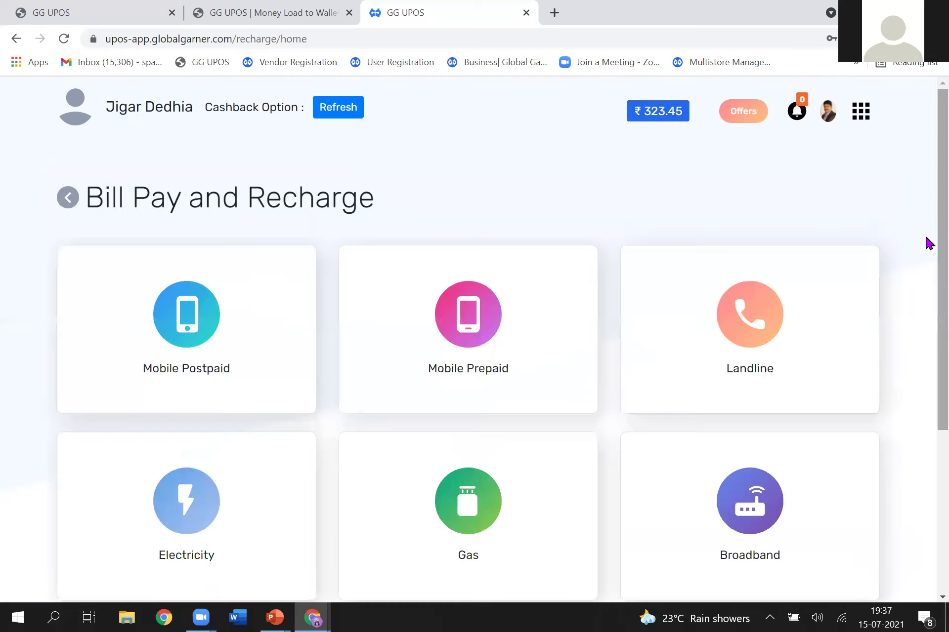
pyautogui.scroll(-4, 926, 387)
pyautogui.scroll(2, 927, 353)
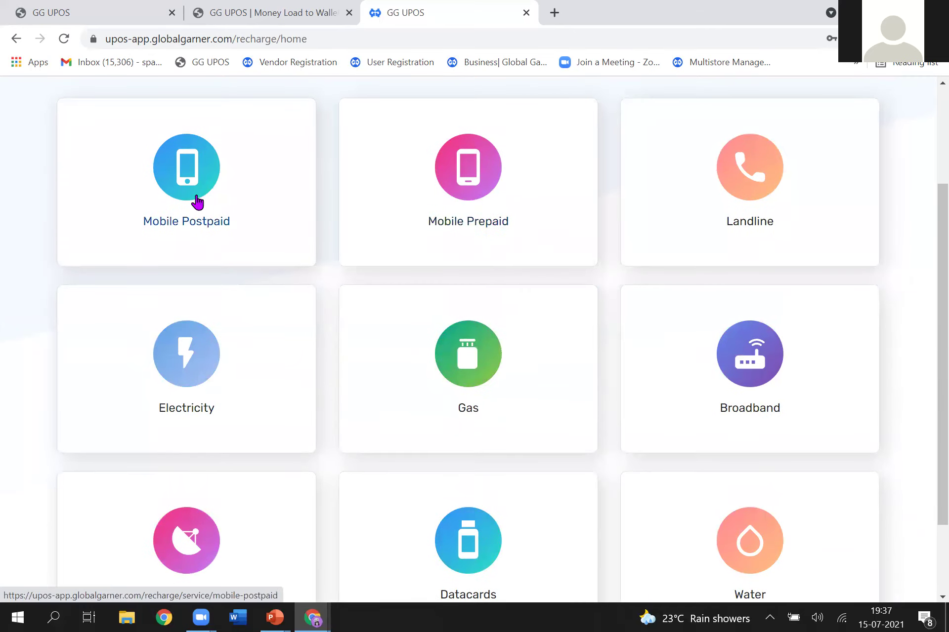
pyautogui.click(214, 205)
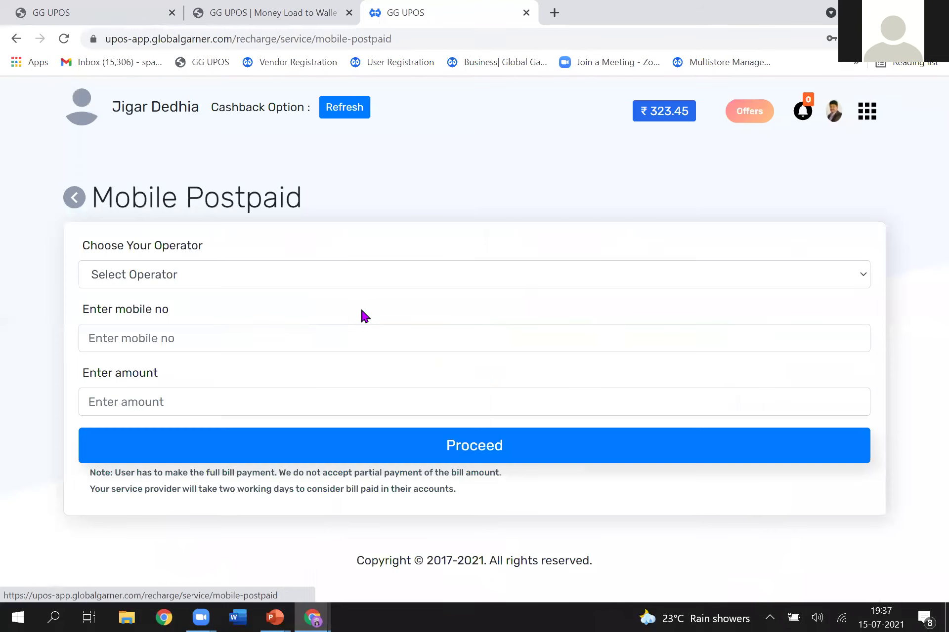
pyautogui.click(337, 280)
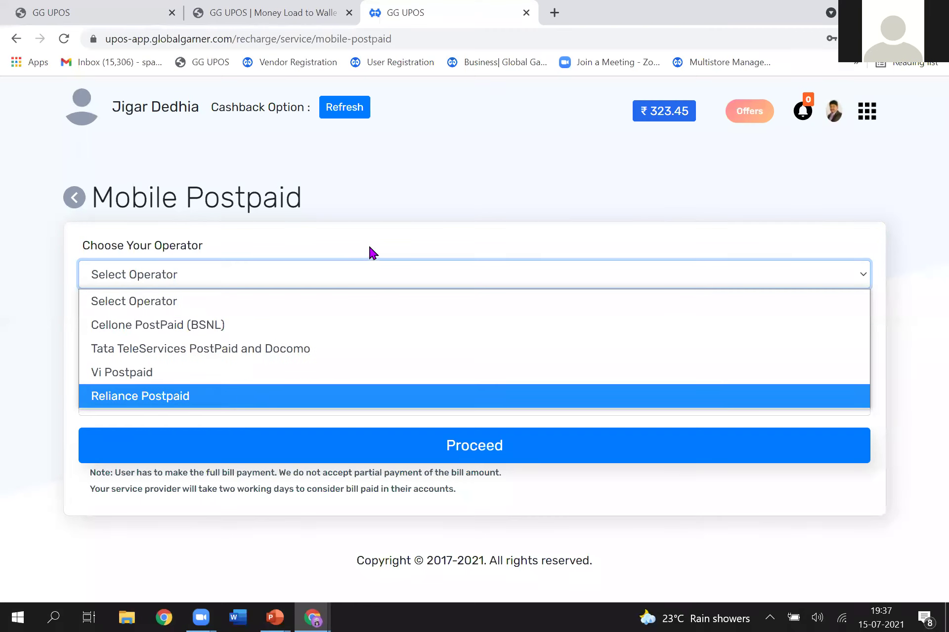
pyautogui.click(168, 375)
# Step: Enter the mobile number and bill amount, then proceed to the ₹580.86 payment summary
pyautogui.click(185, 338)
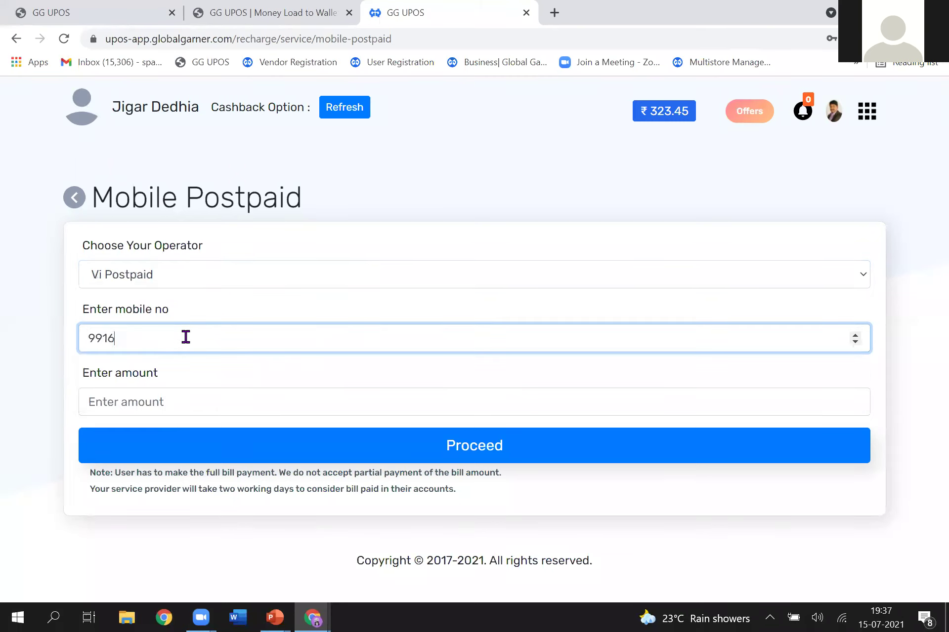
pyautogui.press('Tab')
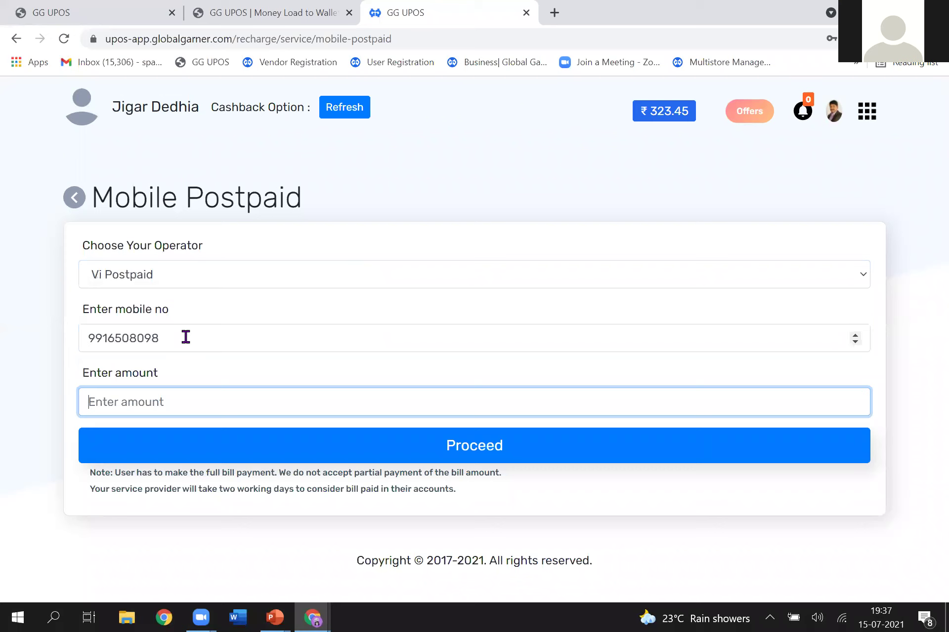
pyautogui.write('565')
pyautogui.click(309, 455)
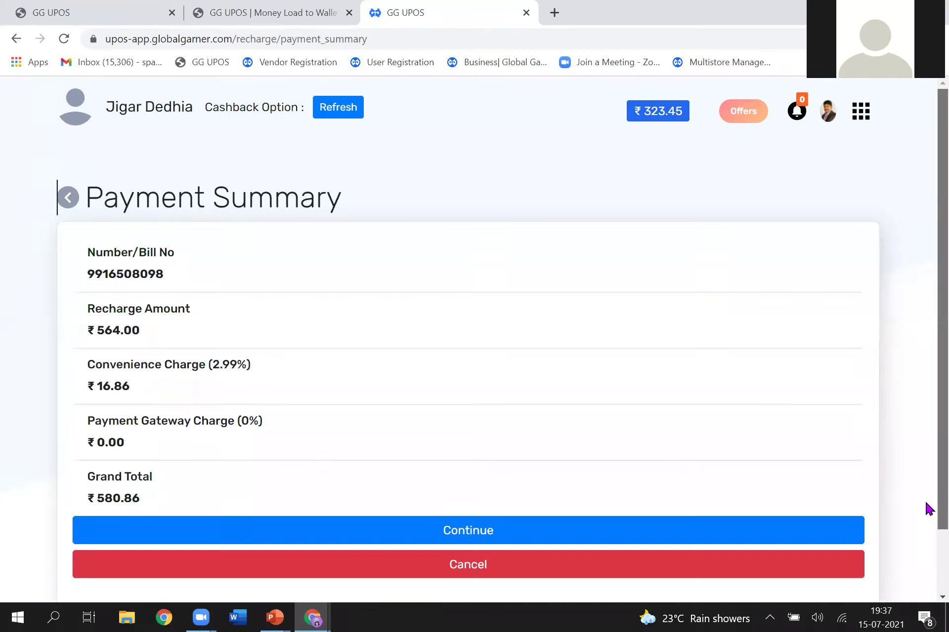
pyautogui.scroll(-2, 927, 504)
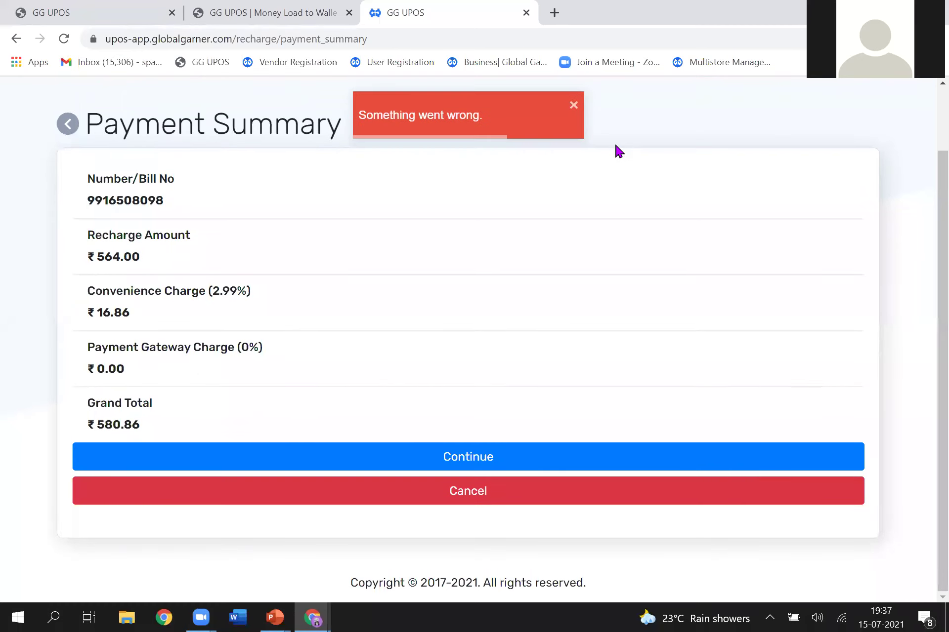
# Step: Dismiss the error message and close the leftover web dashboard login tab
pyautogui.click(573, 105)
pyautogui.click(573, 105)
pyautogui.click(253, 9)
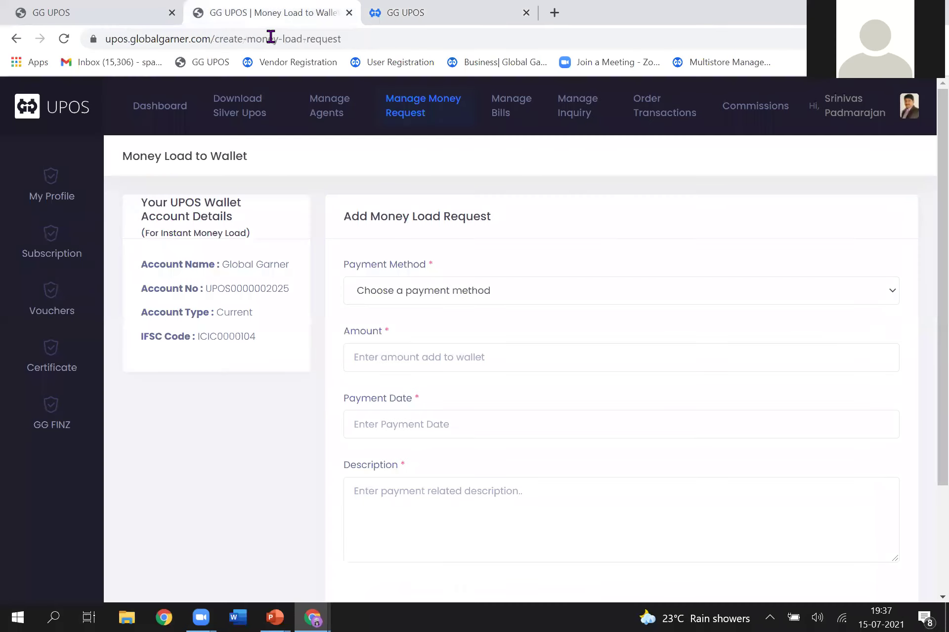
pyautogui.click(912, 104)
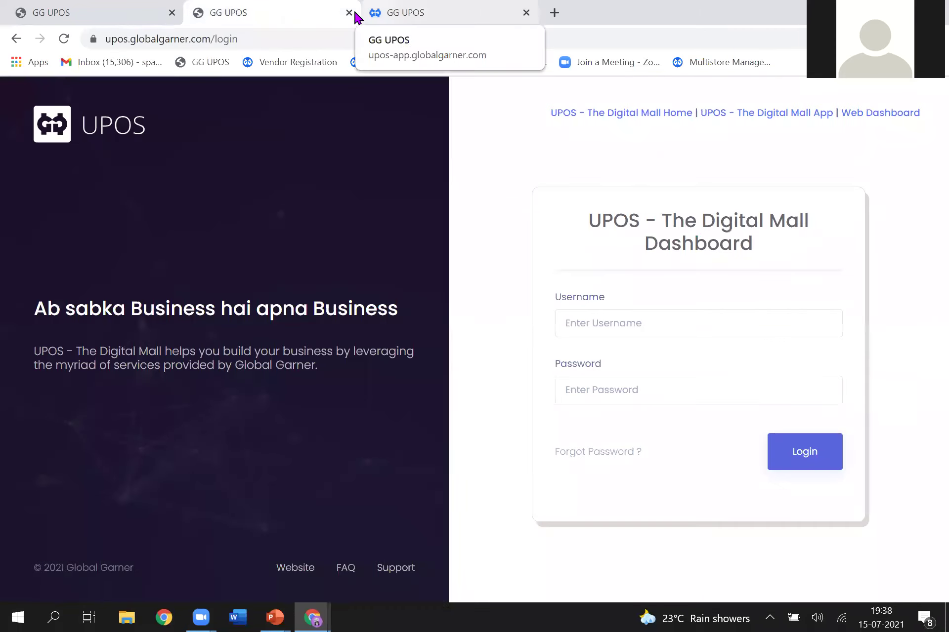
pyautogui.click(349, 12)
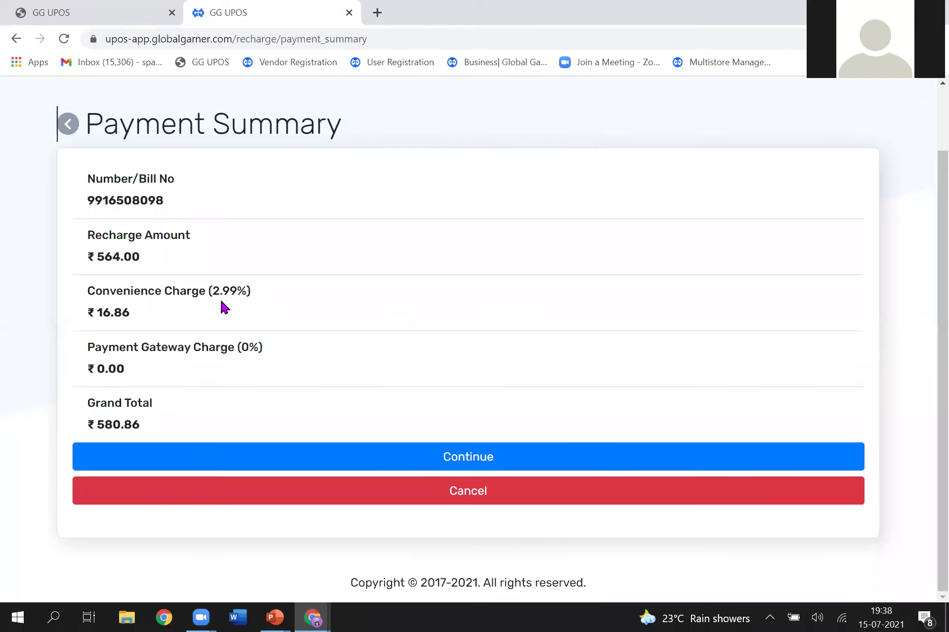
# Step: Highlight the gateway and ₹16.86 convenience charges, then continue to pay the ₹580.86 bill
pyautogui.click(139, 373)
pyautogui.moveTo(138, 373); pyautogui.dragTo(85, 345)
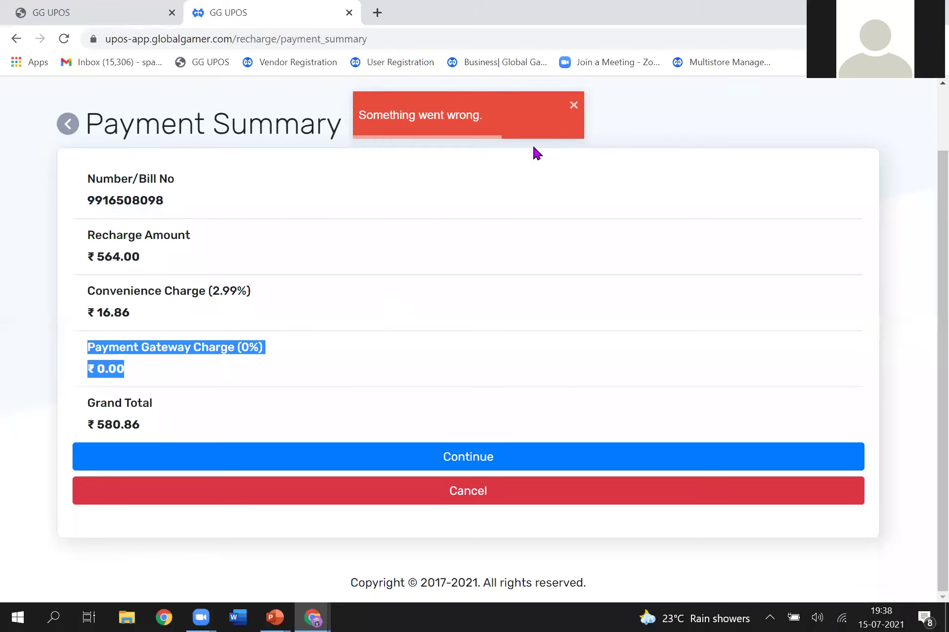
pyautogui.click(573, 104)
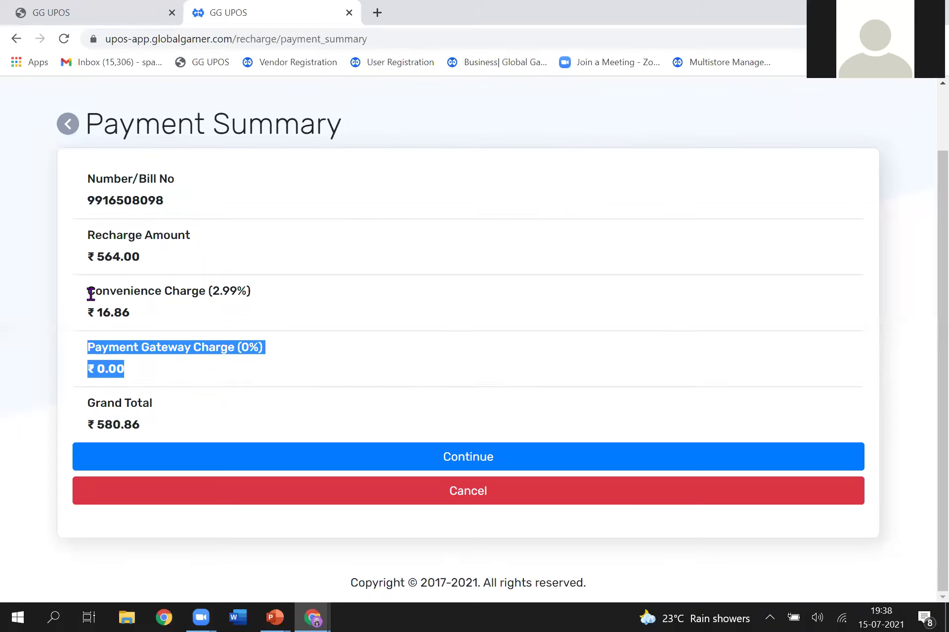
pyautogui.moveTo(89, 293); pyautogui.dragTo(181, 314)
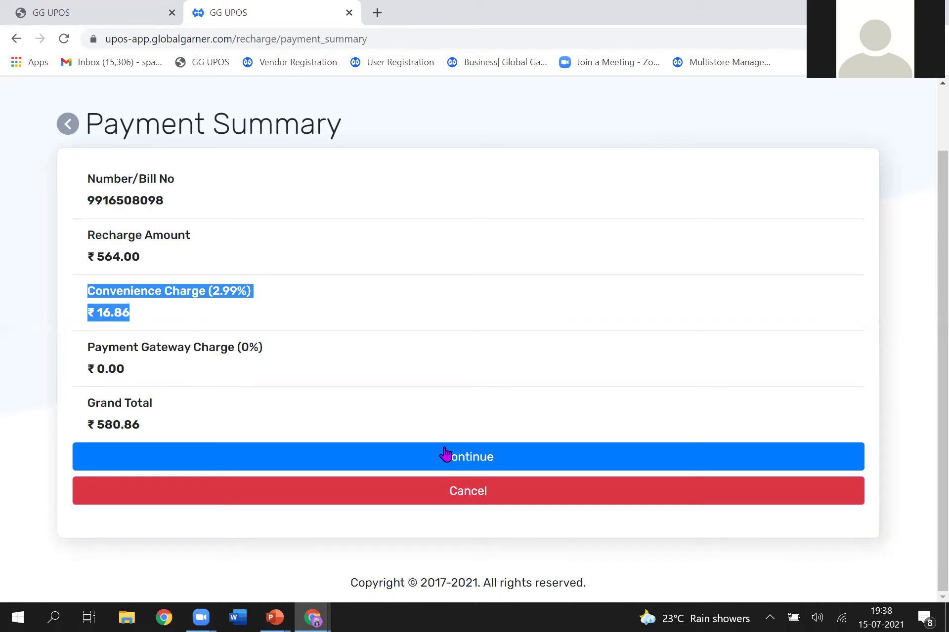
pyautogui.click(475, 455)
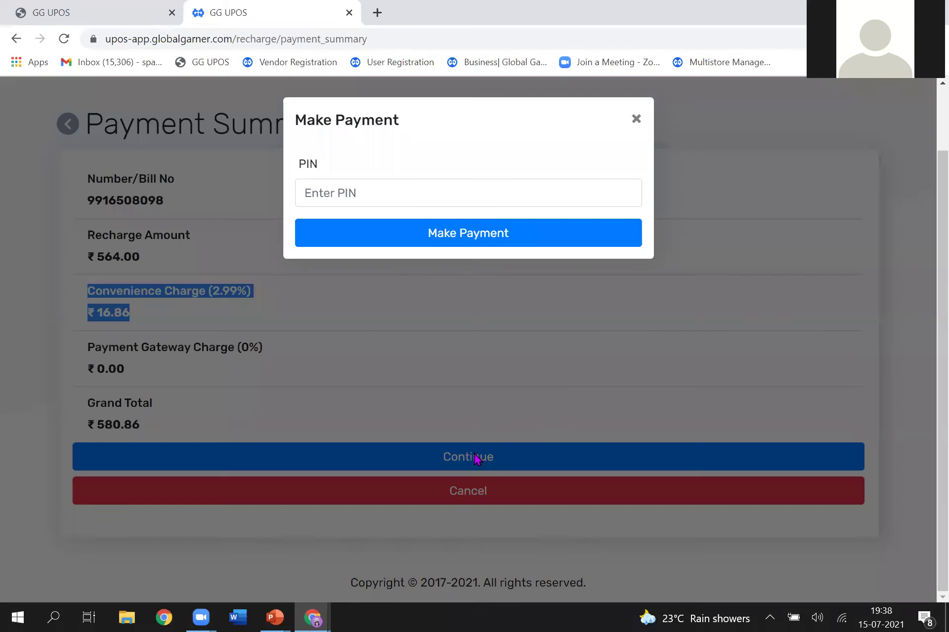
# Step: Type a few digits in the payment PIN field, then dismiss the Make Payment prompt unpaid
pyautogui.click(398, 195)
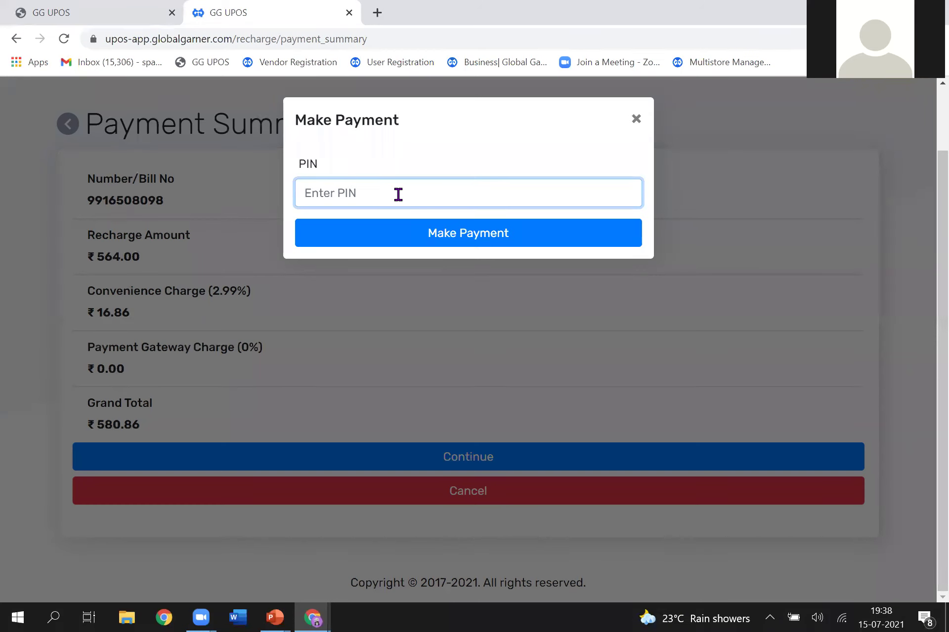
pyautogui.write('••••')
pyautogui.press('Return')
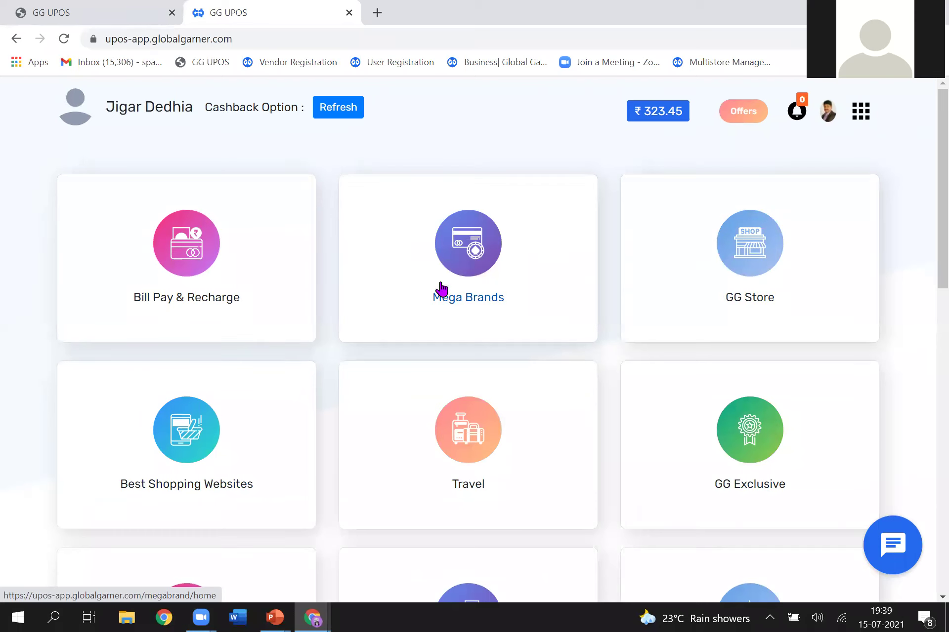
# Step: Find the Flipkart E-Gift Voucher under Mega Brands, set its price to 300 and Buy Now
pyautogui.click(460, 267)
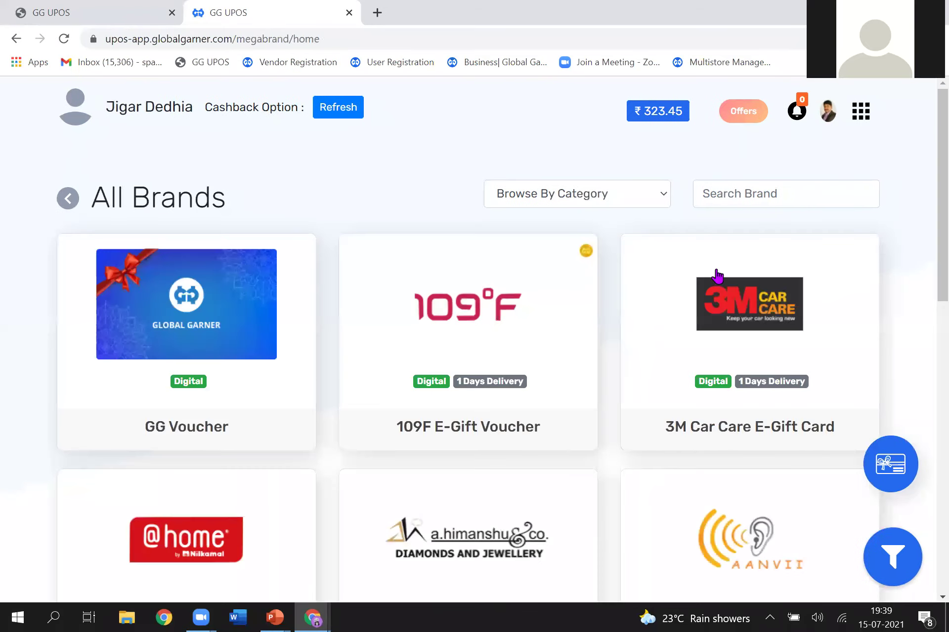
pyautogui.click(730, 192)
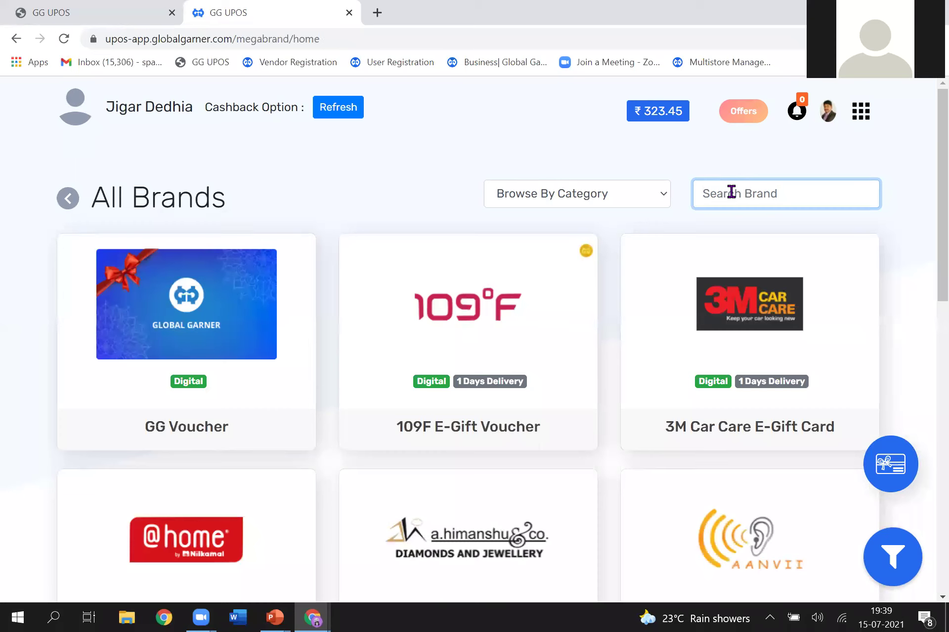
pyautogui.write('Flipkart')
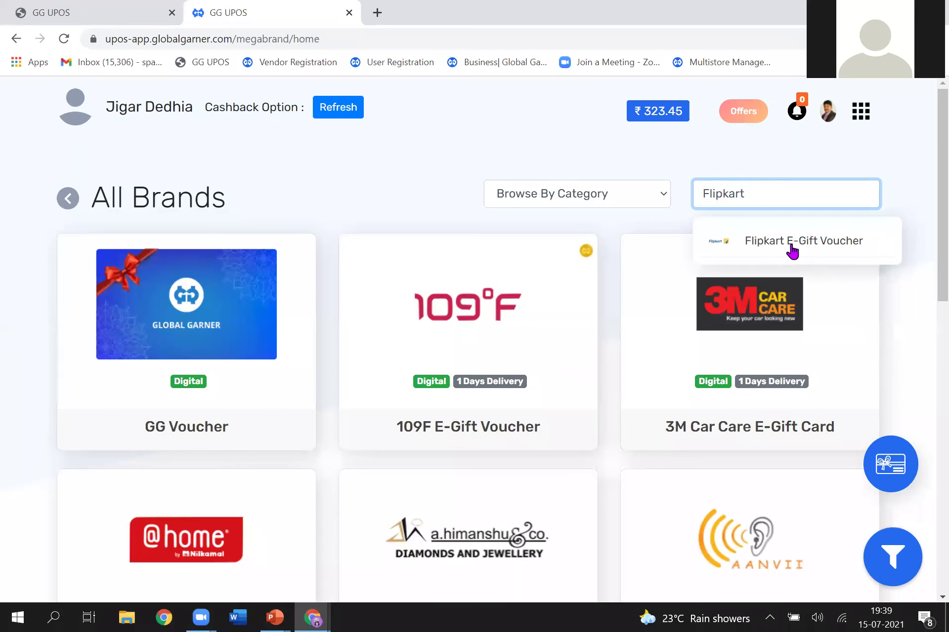
pyautogui.click(791, 244)
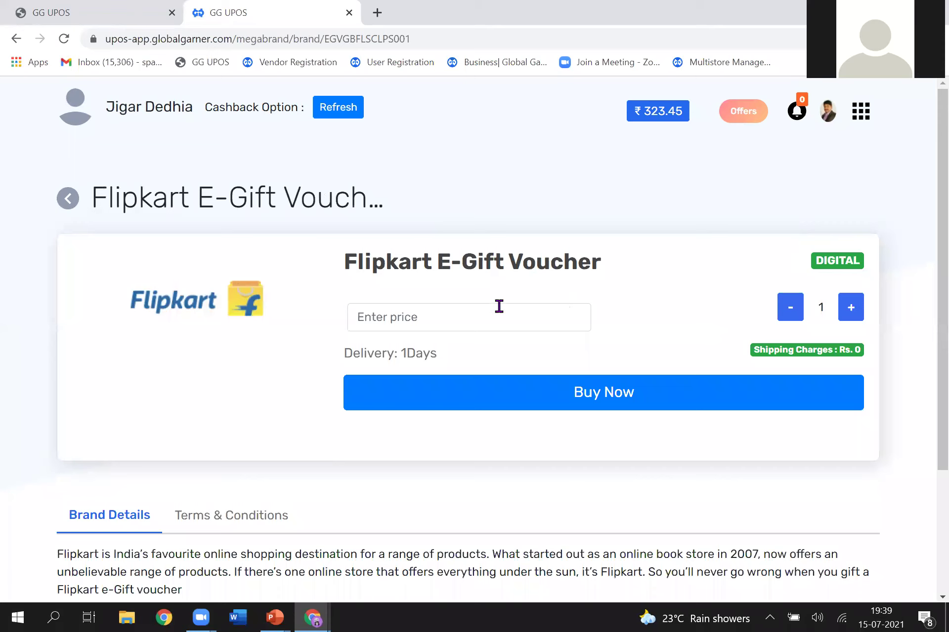
pyautogui.click(462, 319)
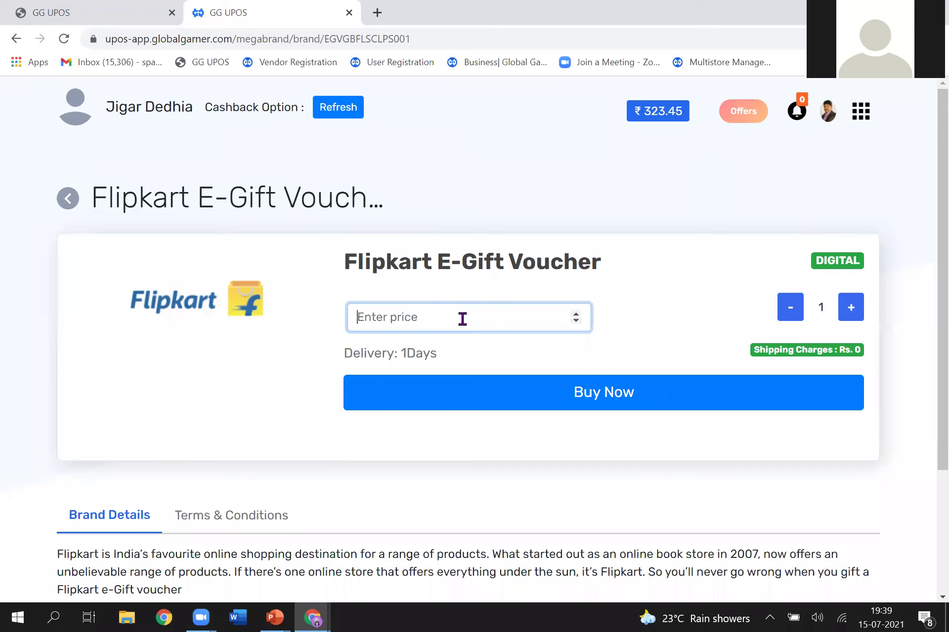
pyautogui.write('300')
pyautogui.click(598, 393)
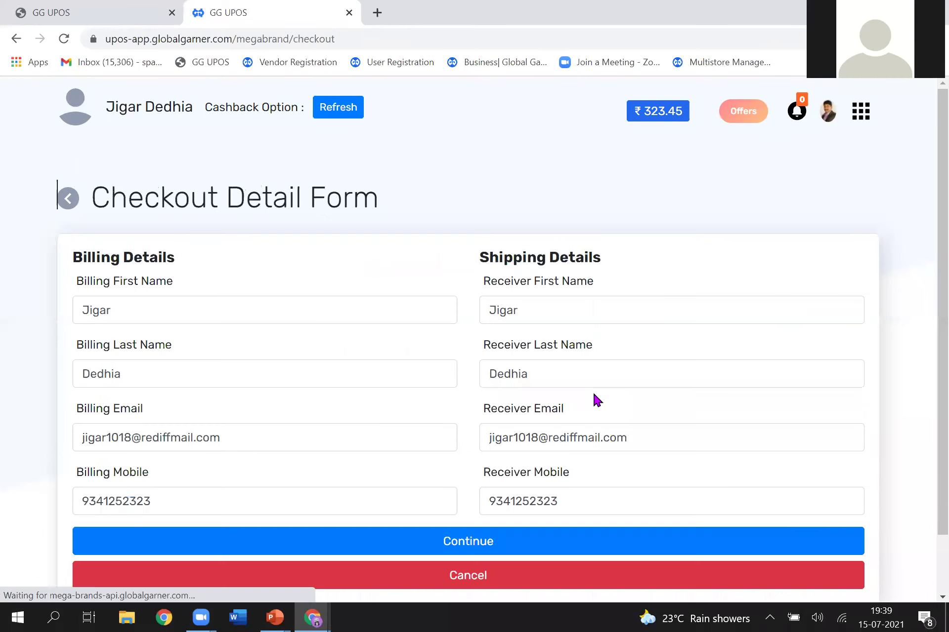
# Step: Accept the prefilled checkout details and the saved billing and receiver address
pyautogui.scroll(-1, 928, 388)
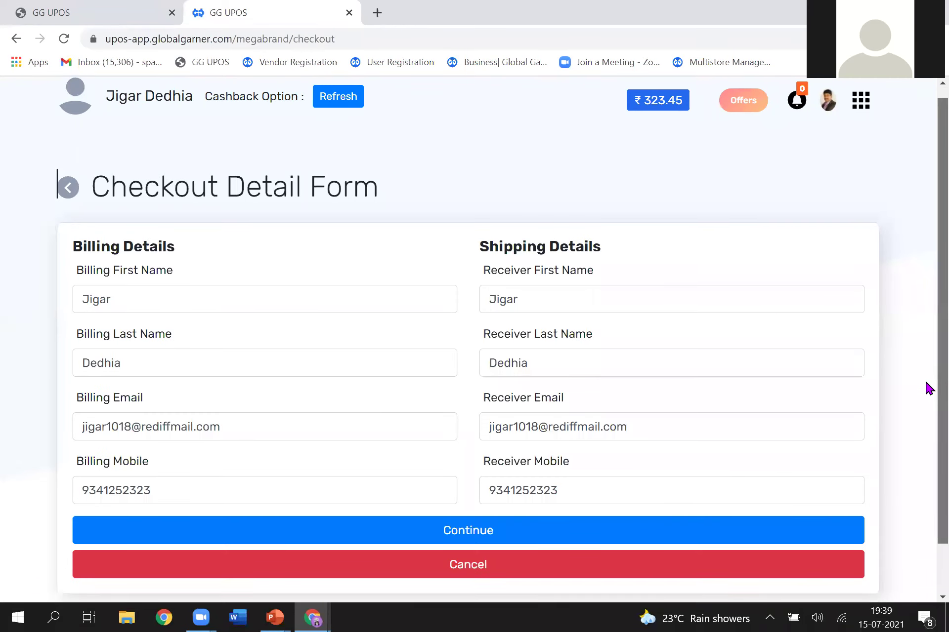
pyautogui.scroll(-1, 928, 388)
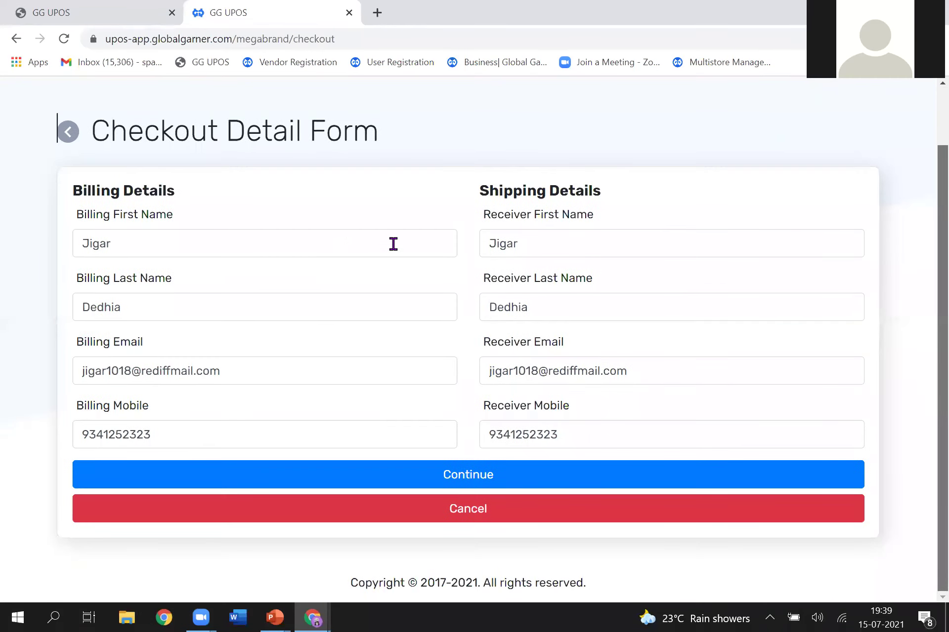
pyautogui.click(494, 482)
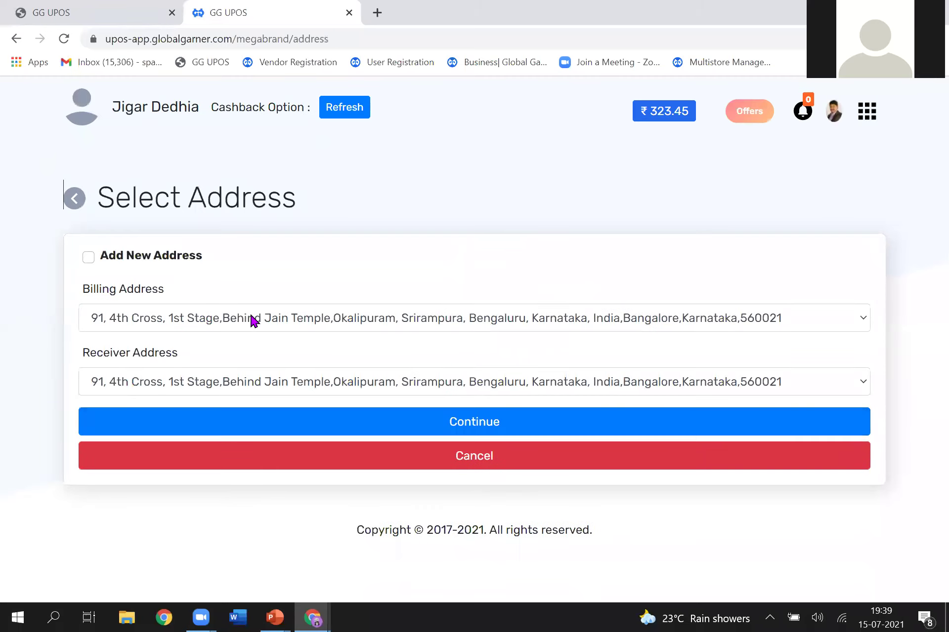
pyautogui.click(469, 431)
# Step: Highlight the ₹300 sub total, shipping charge, GG Coins and ₹300 grand total, then continue
pyautogui.click(837, 217)
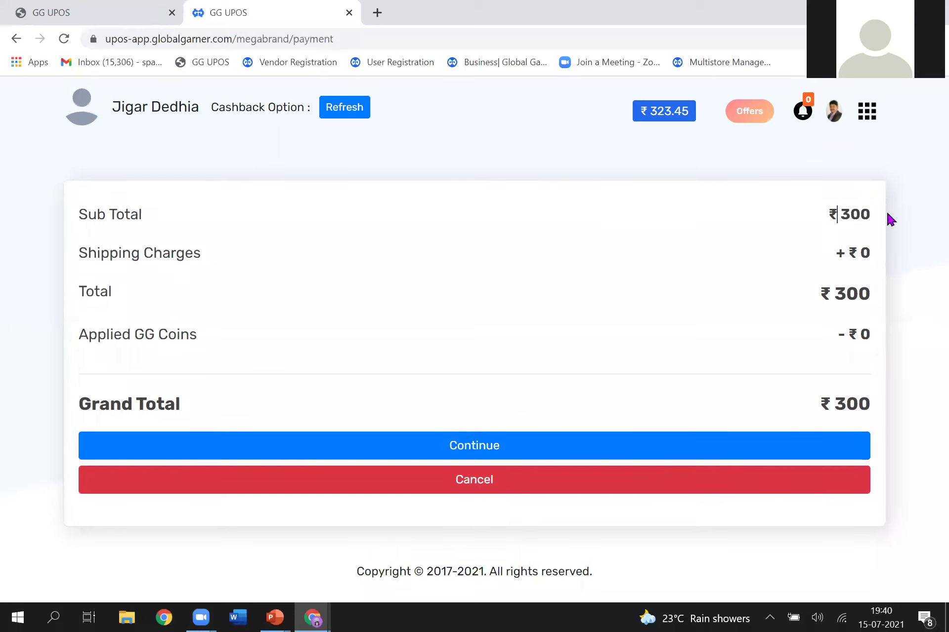
pyautogui.keyDown('shift'); pyautogui.click(888, 218); pyautogui.keyUp('shift')
pyautogui.click(821, 228)
pyautogui.moveTo(826, 216); pyautogui.dragTo(885, 218)
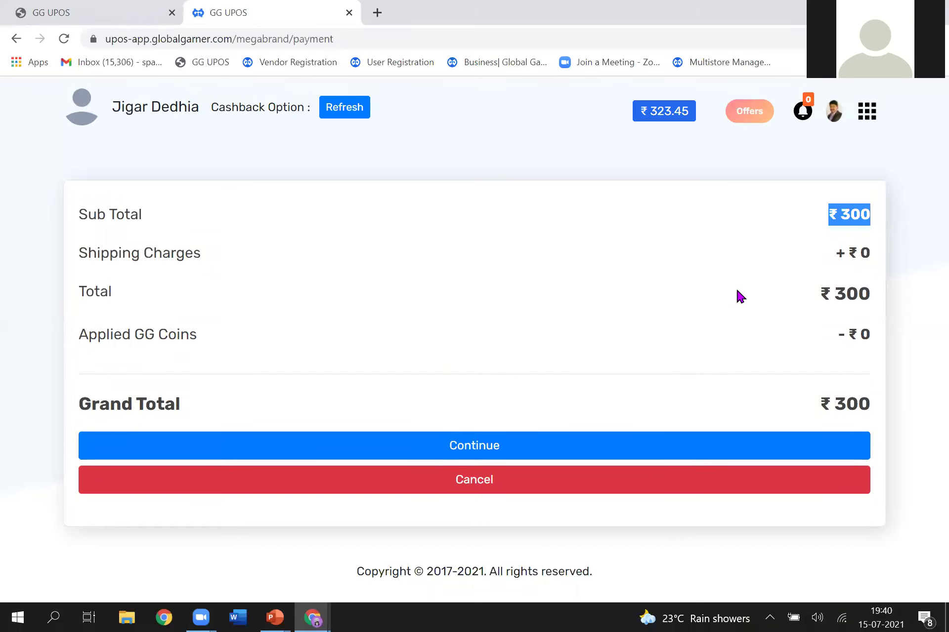
pyautogui.moveTo(840, 261); pyautogui.dragTo(866, 254)
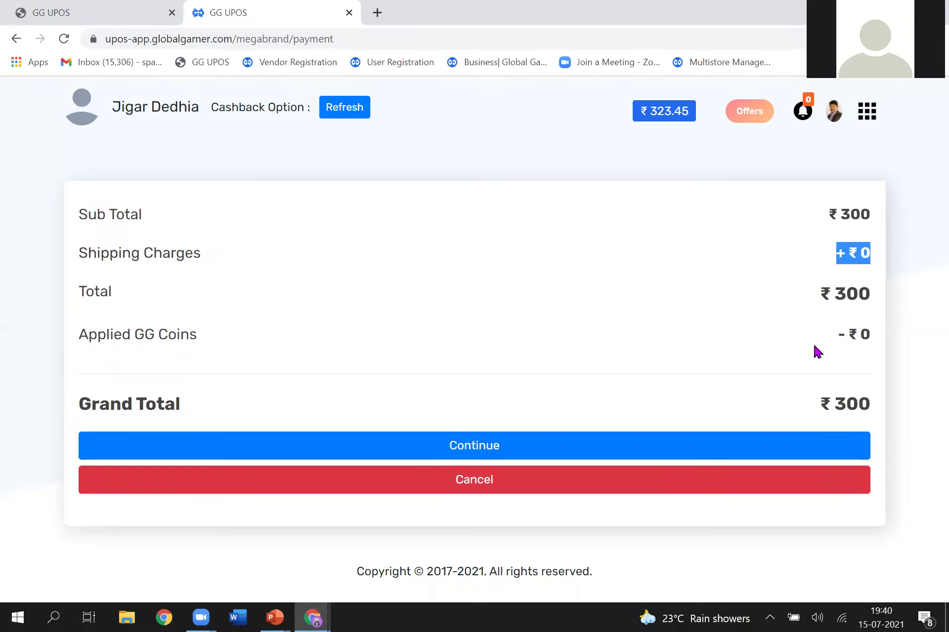
pyautogui.click(790, 337)
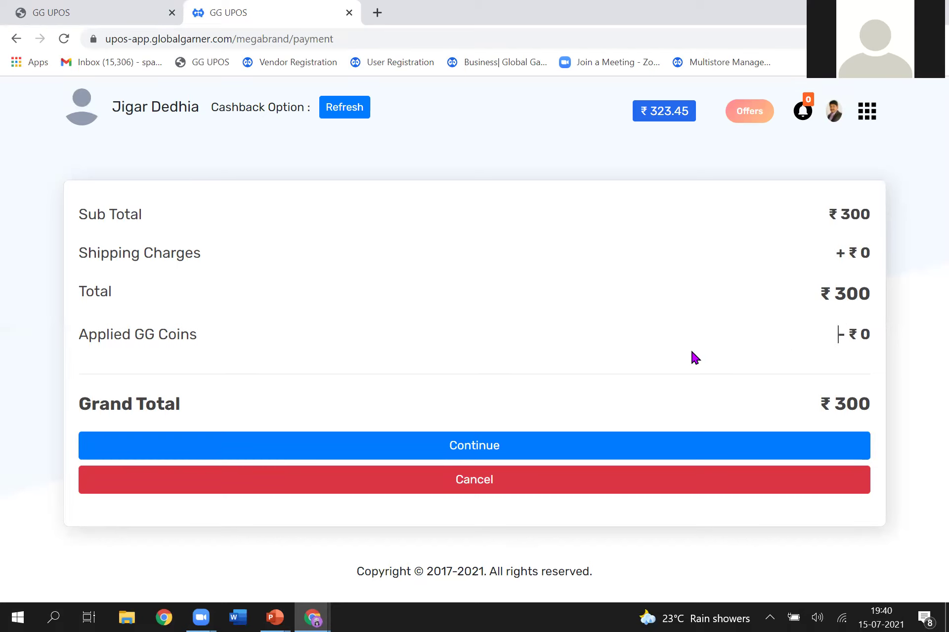
pyautogui.moveTo(833, 414); pyautogui.dragTo(872, 413)
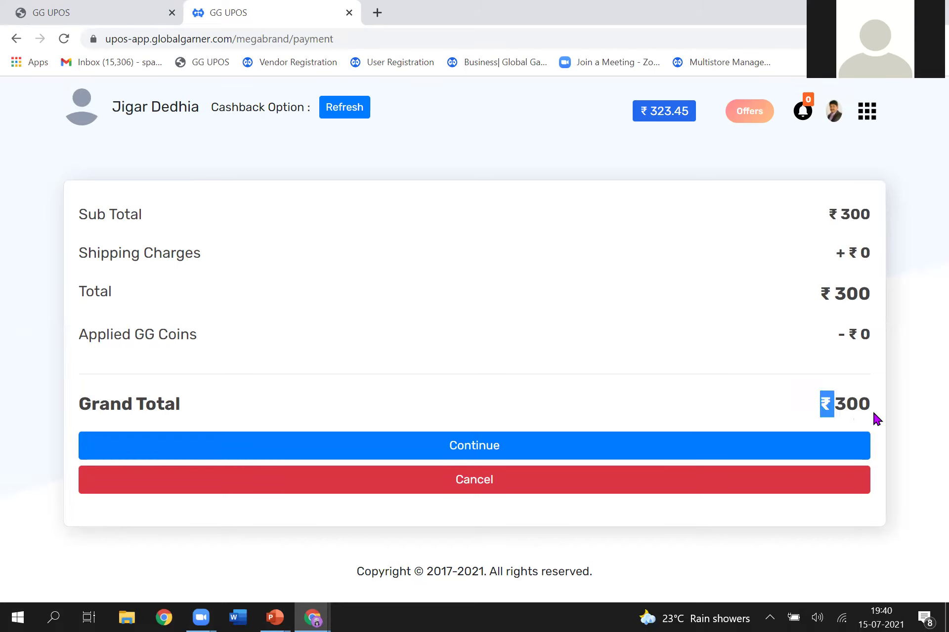
pyautogui.click(476, 451)
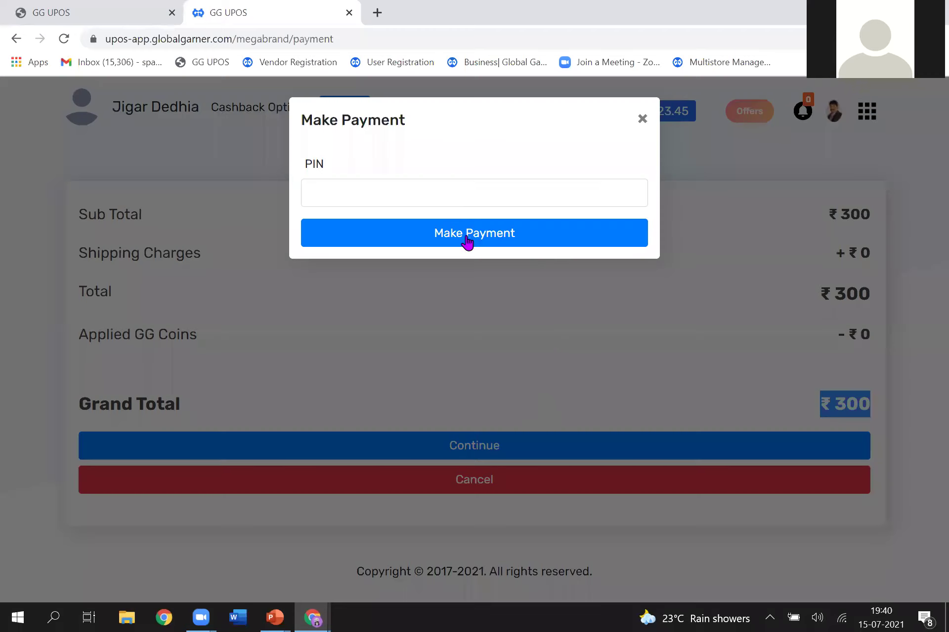
# Step: Close the voucher's Make Payment PIN prompt unpaid and return to the home service tiles
pyautogui.click(429, 192)
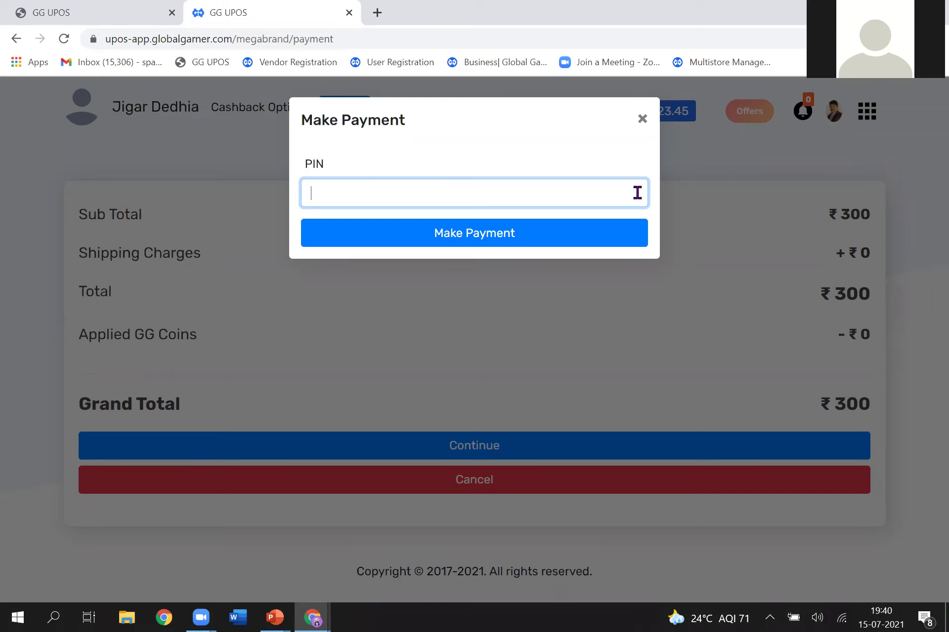
pyautogui.click(642, 120)
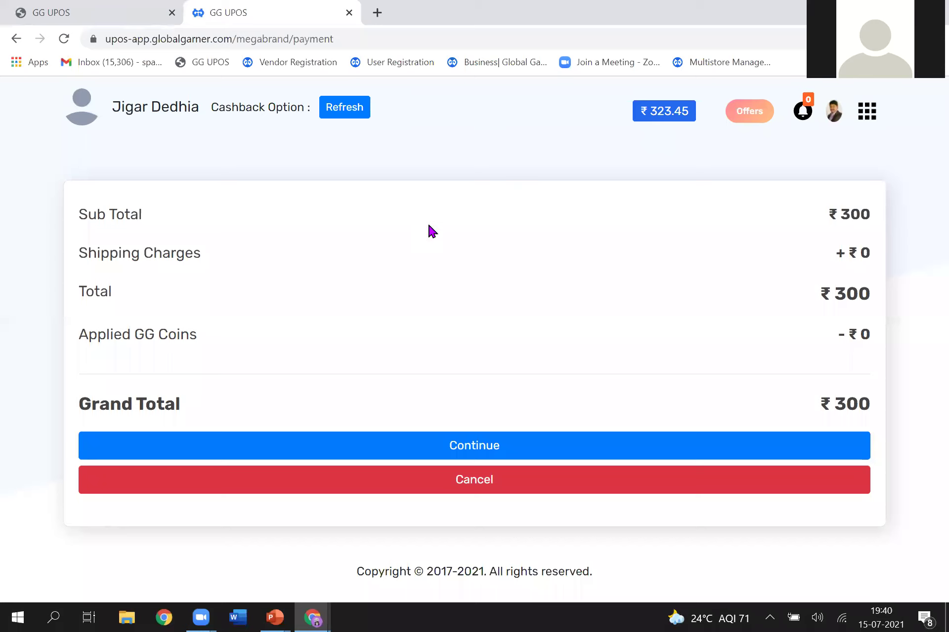
pyautogui.click(868, 118)
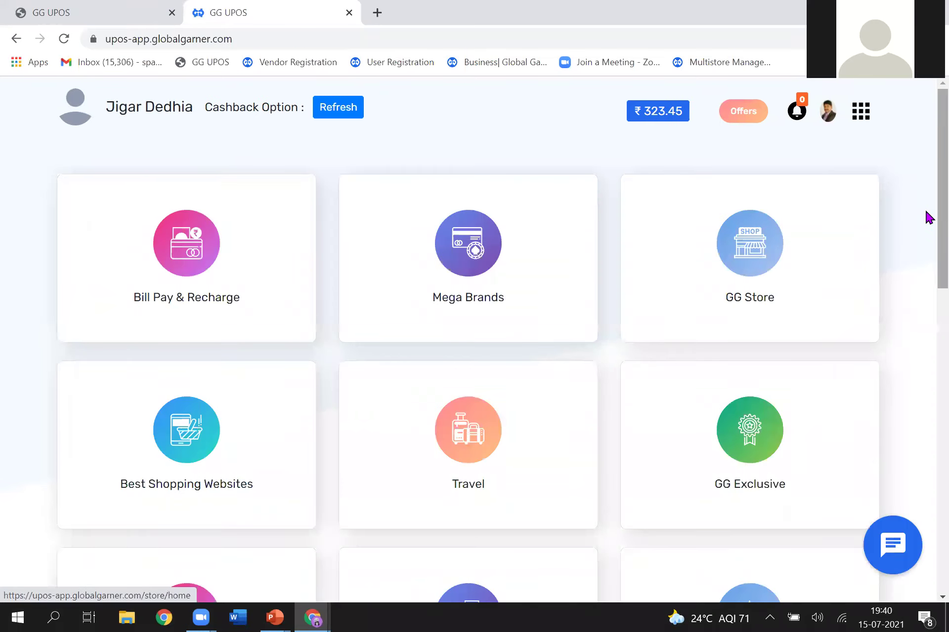
pyautogui.scroll(-3, 925, 277)
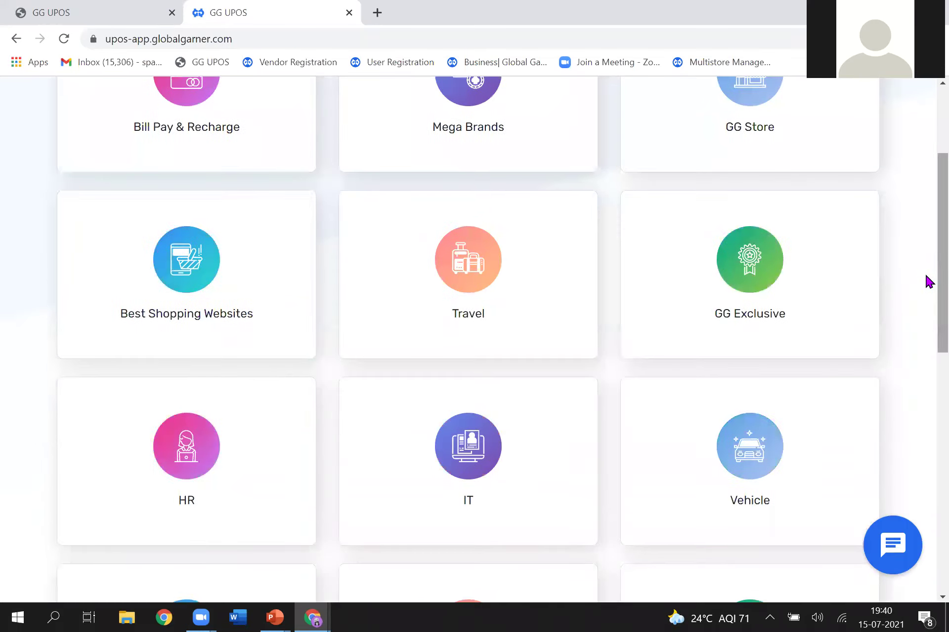